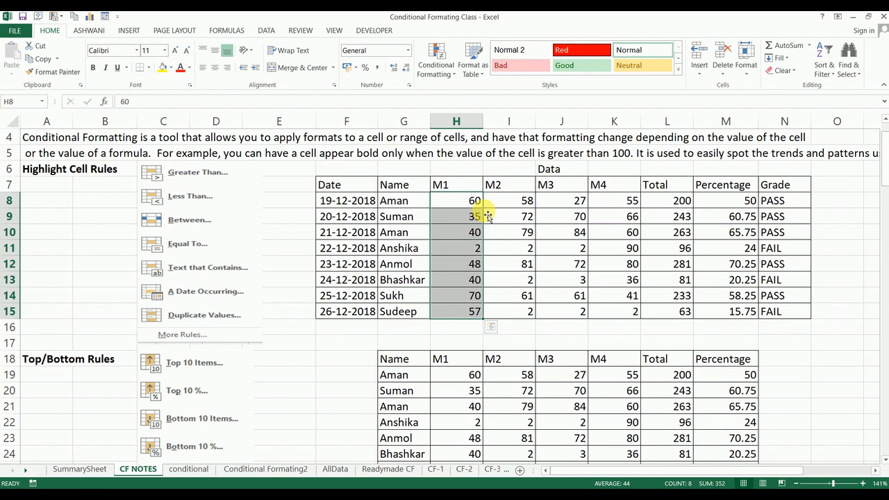
- Go to the SummarySheet worksheet and look over the conditional formatting options, including the icon sets
click(80, 469)
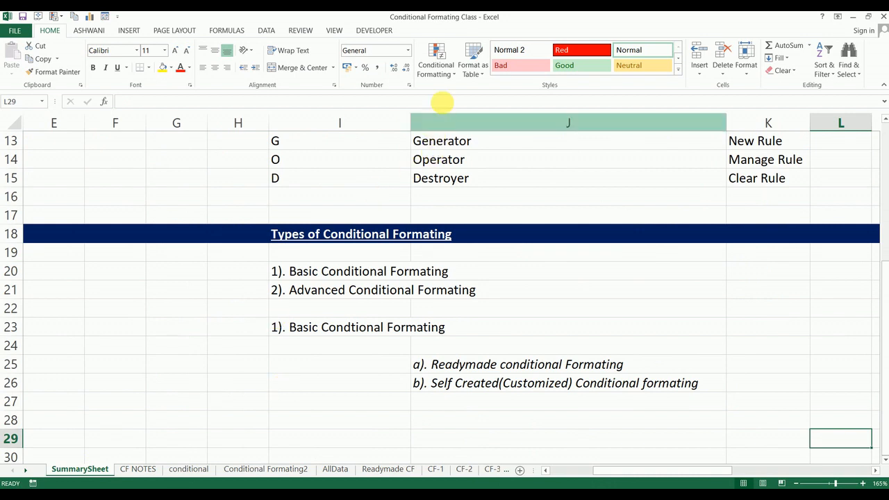
click(455, 72)
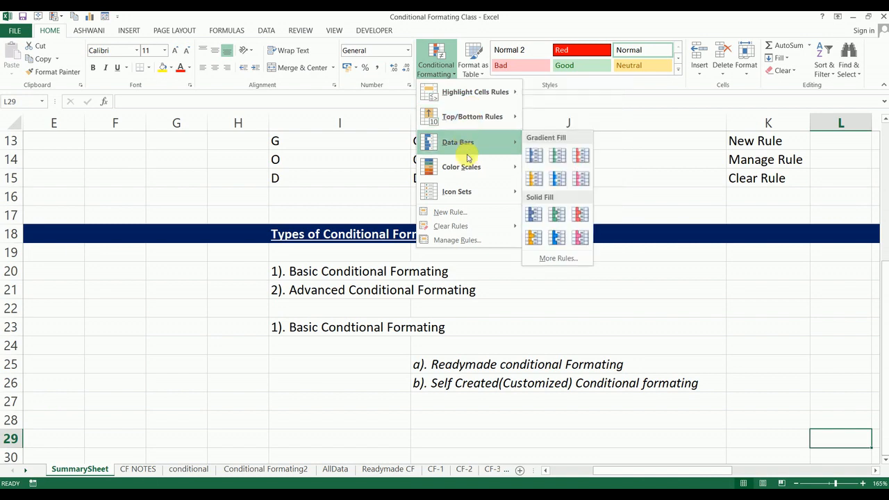
mouse_move(467, 191)
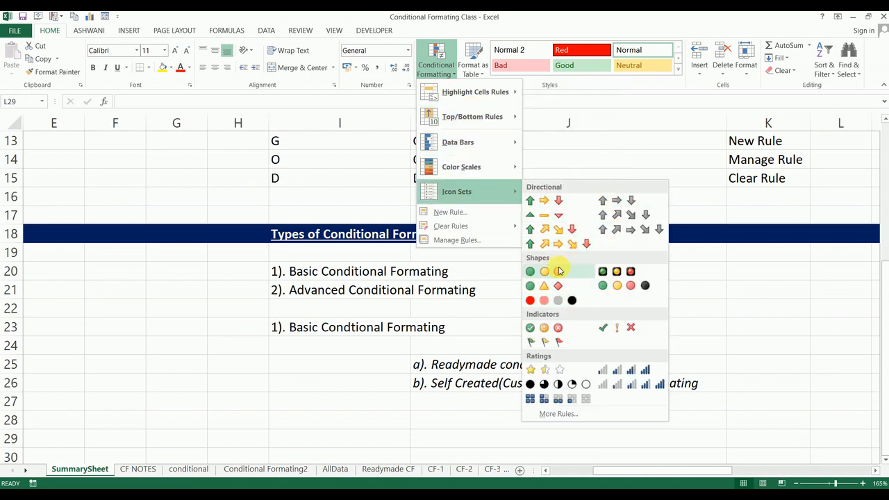
click(309, 208)
- Review the SummarySheet notes on the conditional formatting definition, the GOD rule terms and the types of conditional formatting
key(Up)
key(Up)
key(Up)
key(Up)
key(Up)
key(Up)
key(Up)
key(Up)
key(Up)
key(Up)
key(Up)
key(Up)
key(Up)
key(Up)
key(Up)
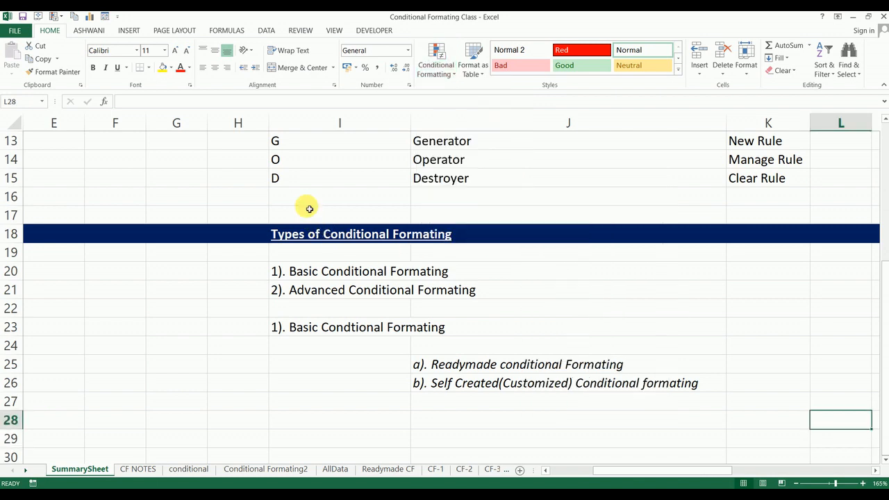
key(Up)
key(Up)
key(Up)
key(Up)
key(Up)
key(Up)
key(Up)
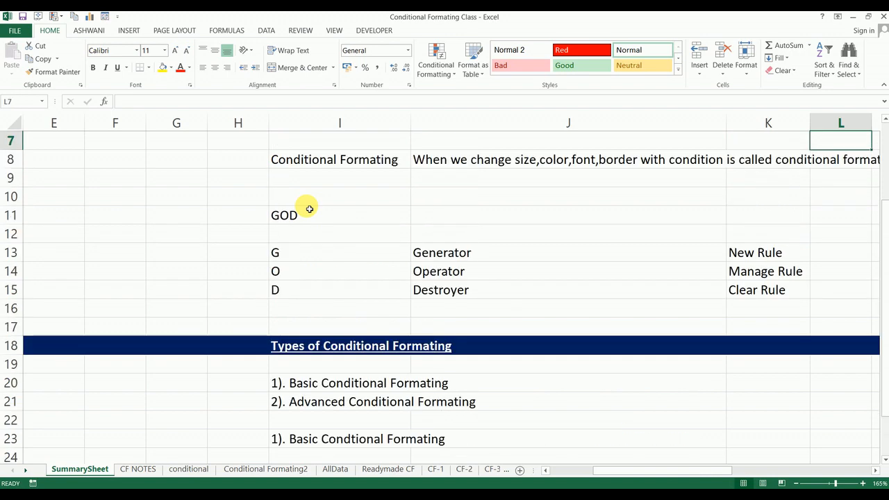
key(Down)
key(Down)
key(Down)
key(Down)
key(Down)
key(Down)
key(Down)
key(Down)
key(Down)
key(Down)
key(Down)
key(Down)
key(Down)
key(Down)
key(Down)
key(Down)
key(Down)
key(Down)
key(Down)
key(Down)
key(Down)
key(Down)
key(Down)
key(Down)
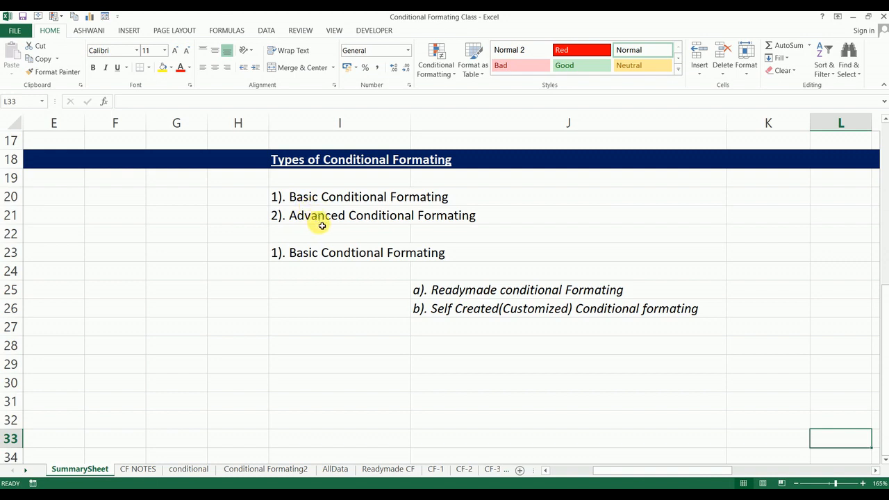
- Examine the entries for basic conditional formatting and its readymade and self-created subtypes in I20, I23, J25 and J26
click(316, 199)
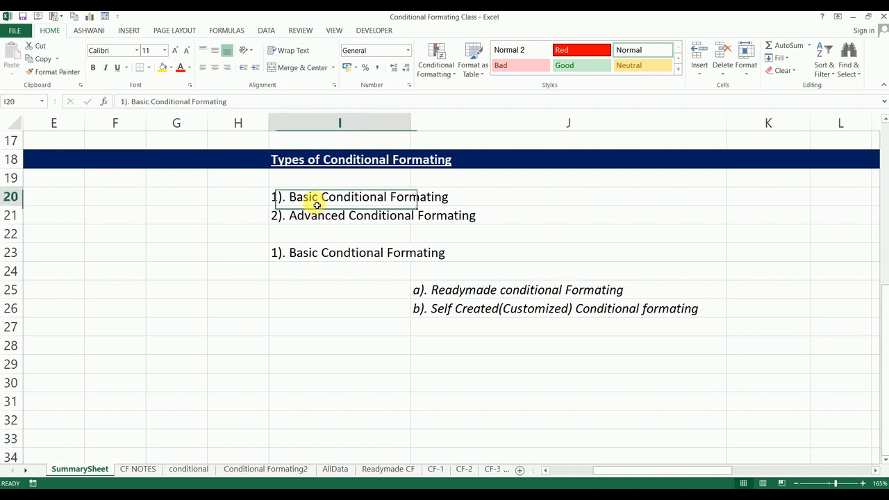
click(320, 259)
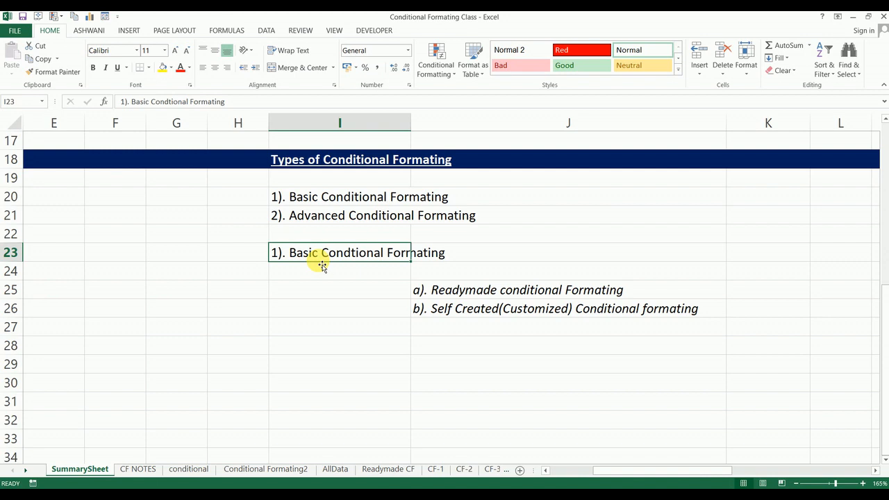
click(456, 297)
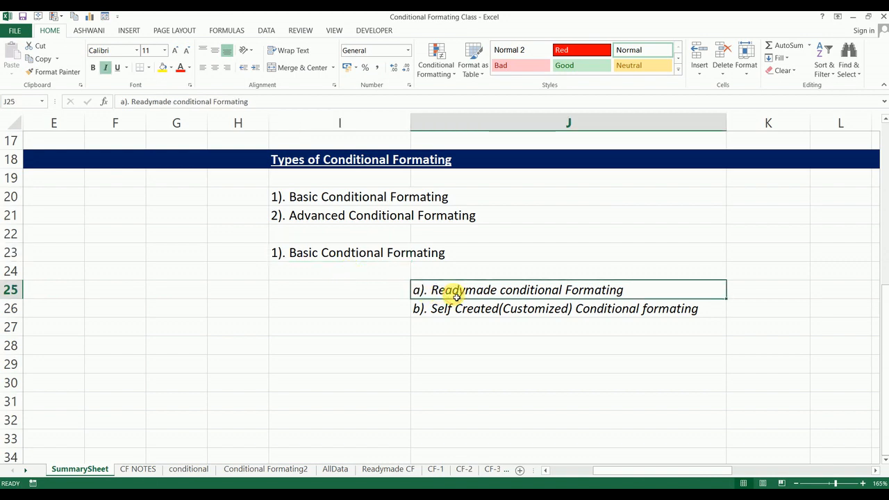
click(462, 311)
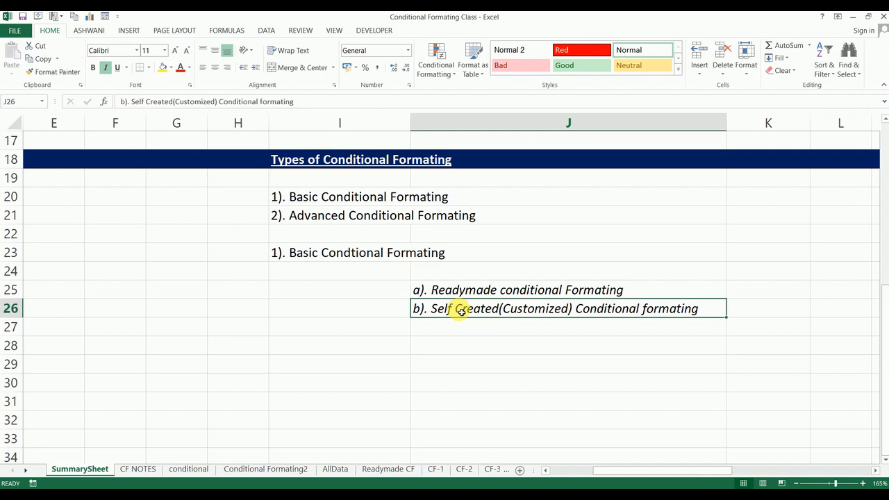
- Examine the readymade conditional formatting categories and the commands for creating, clearing and managing rules
click(440, 73)
mouse_move(463, 91)
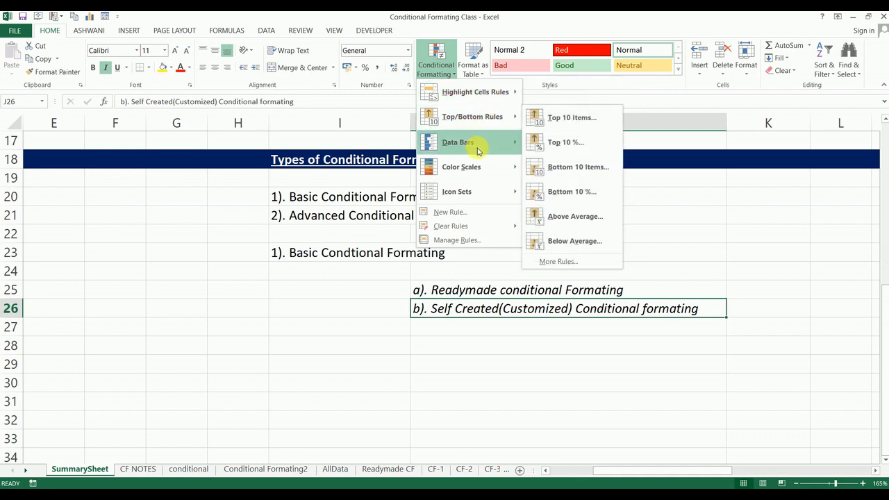
mouse_move(477, 150)
mouse_move(474, 166)
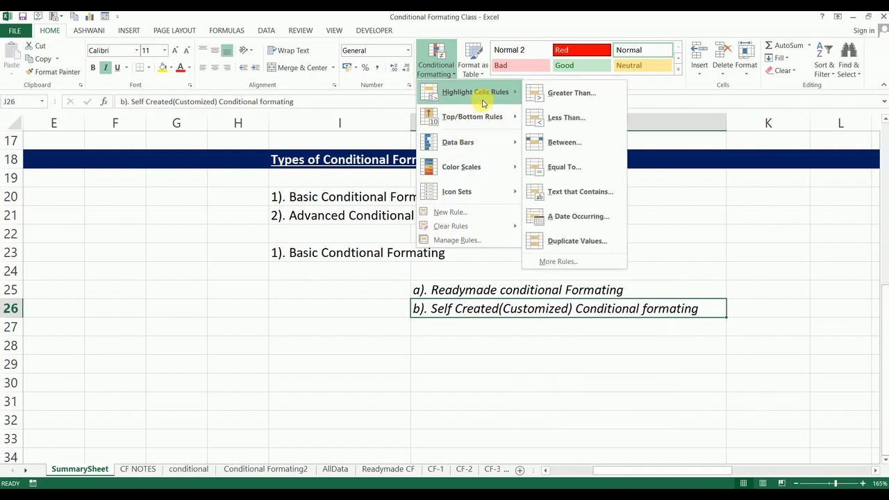
mouse_move(482, 116)
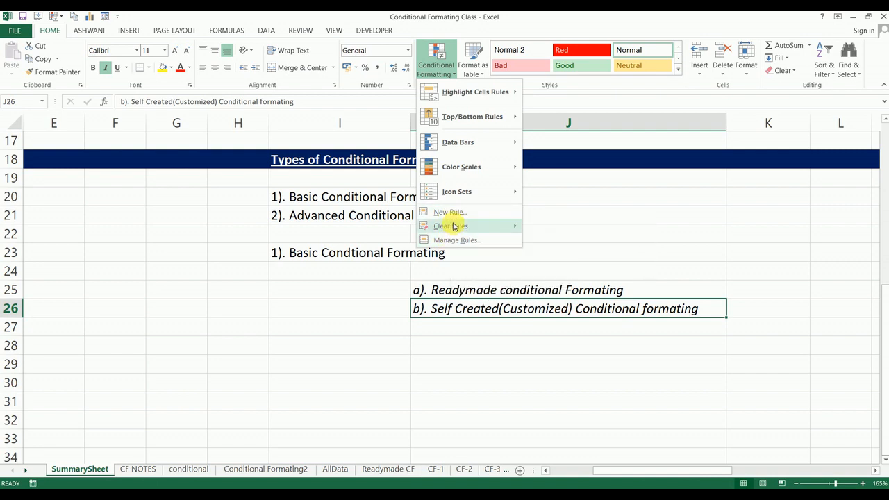
mouse_move(453, 225)
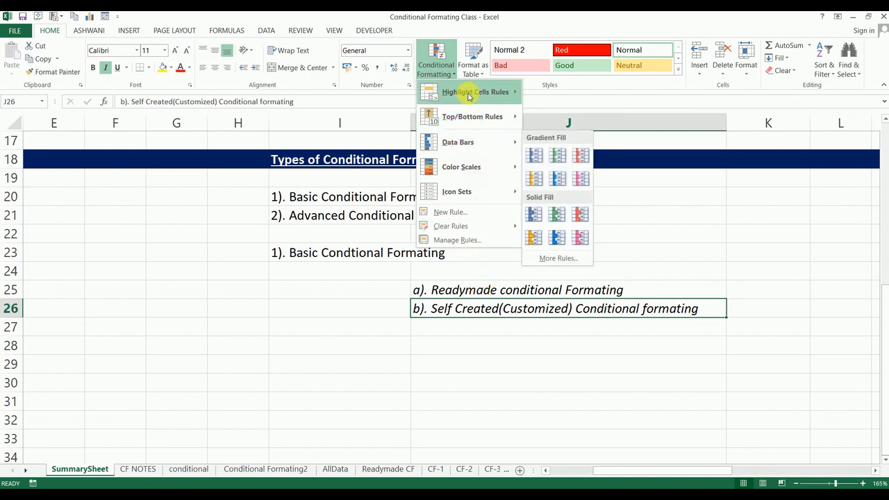
- Go to the CF NOTES worksheet and examine the extent of the M1 to M4 marks in the data table
click(136, 471)
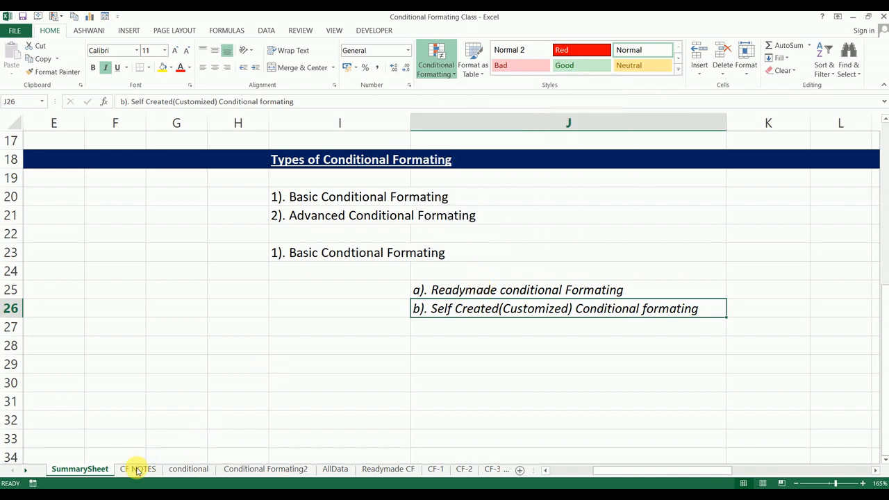
click(136, 470)
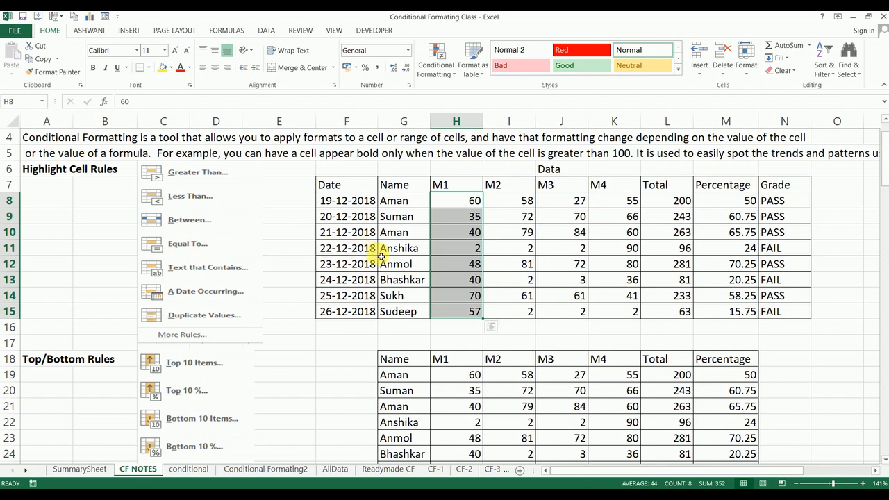
click(451, 202)
key(Right)
key(Right)
key(Right)
key(Right)
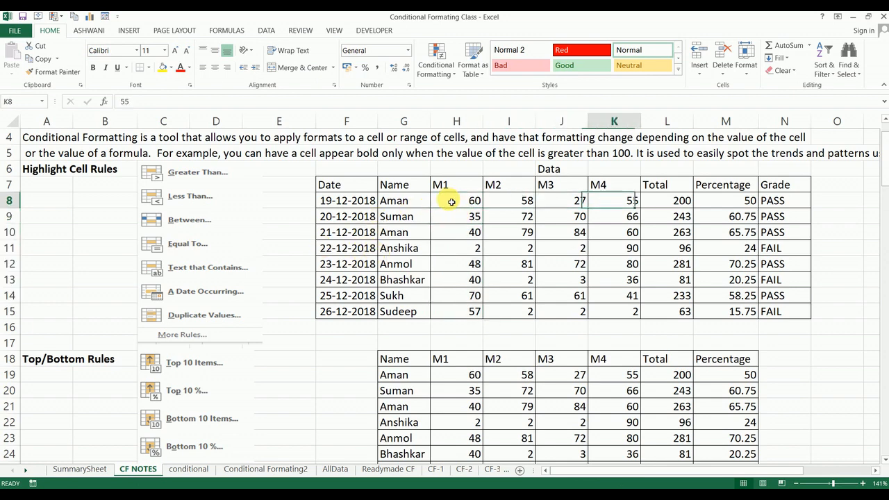
key(Down)
key(Down)
key(Down)
key(Down)
key(Down)
key(Down)
key(Down)
key(Left)
key(Left)
key(Left)
key(Left)
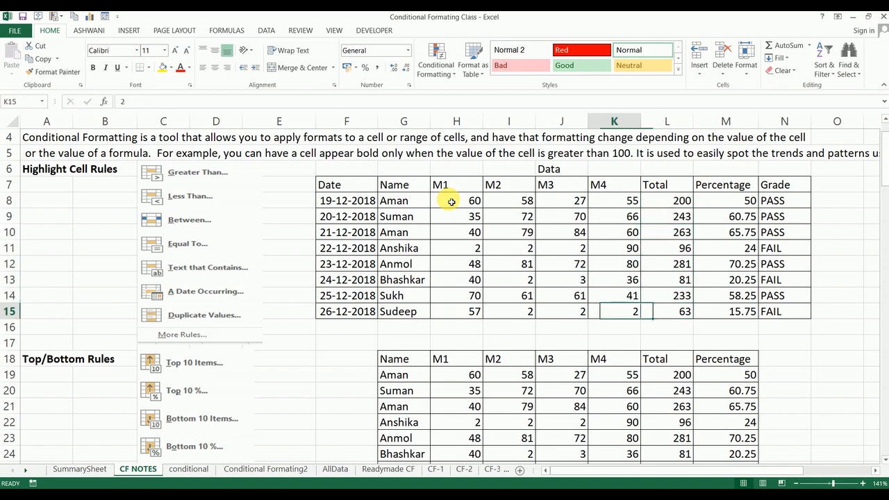
key(Up)
key(Up)
key(Up)
key(Up)
key(Up)
key(Up)
key(Up)
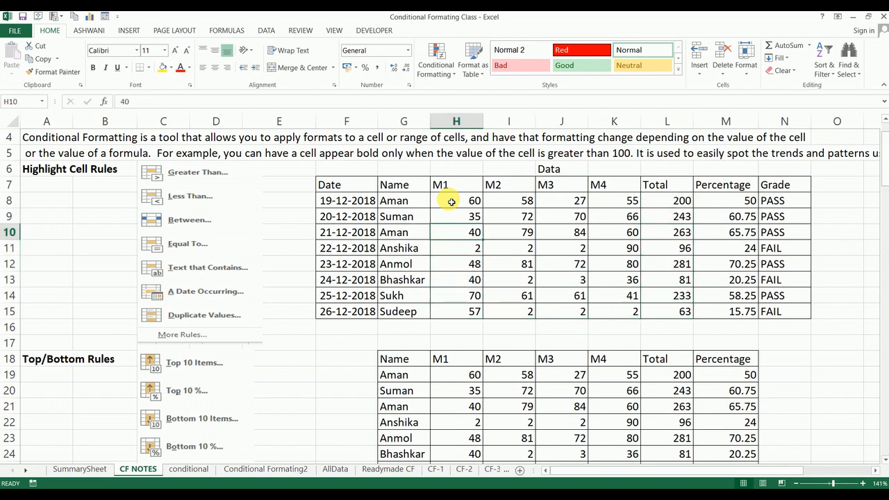
- Select the marks in the M1 to M4 columns of the data table, cells H8:K15
key(shift+Right)
key(shift+Right)
key(shift+Right)
key(shift+Down)
key(shift+Down)
key(shift+Down)
key(shift+Down)
key(shift+Down)
key(shift+Down)
key(shift+Down)
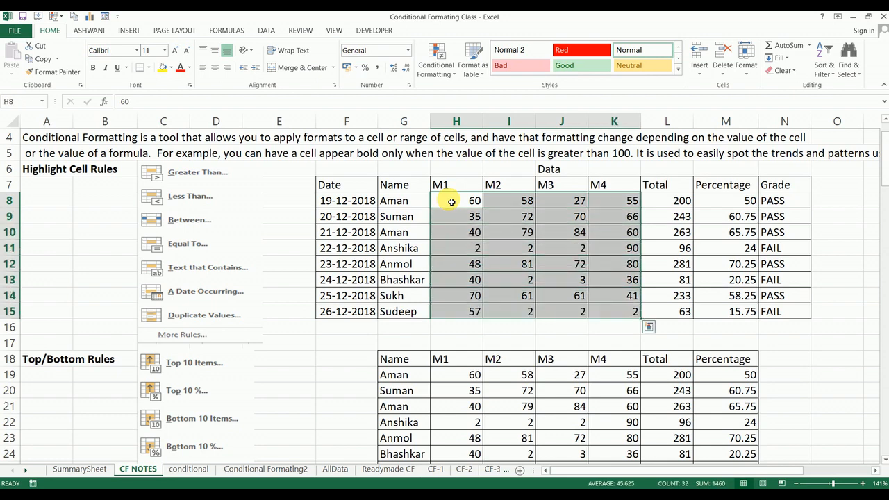
click(453, 78)
mouse_move(459, 89)
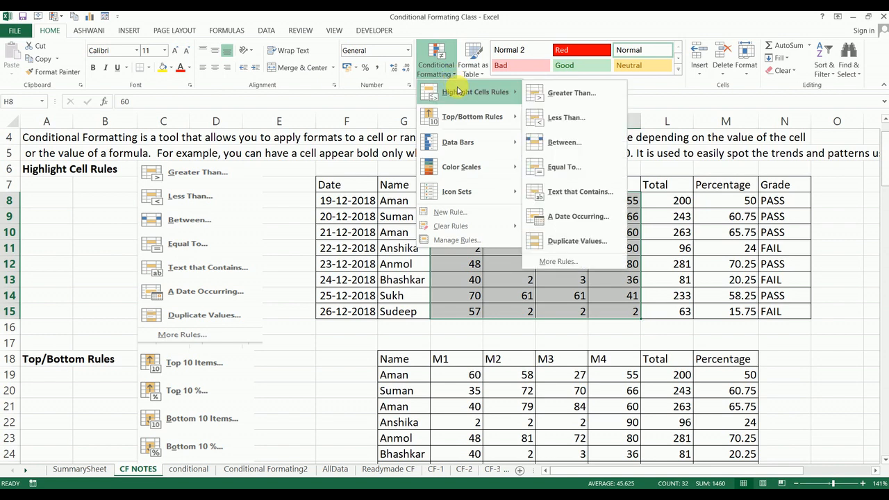
click(516, 250)
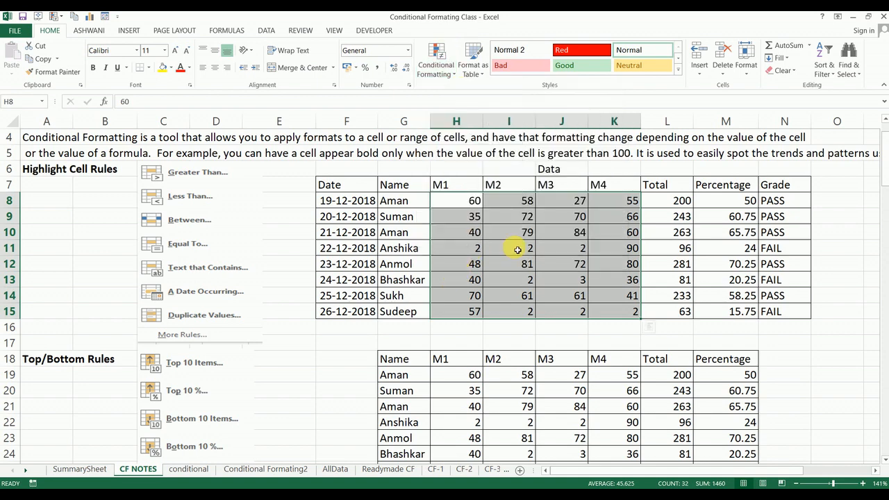
- Set up a Greater Than highlight rule with a threshold of 75 on the marks in H8:K15
drag(455, 205, 614, 311)
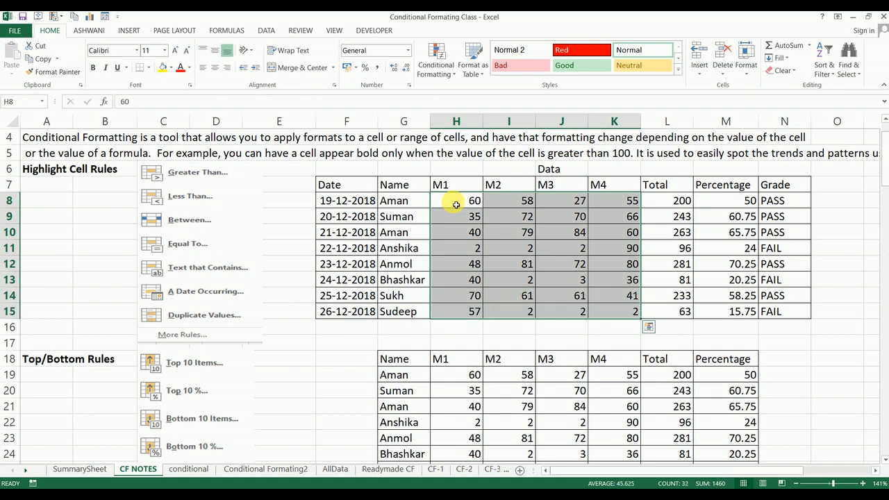
click(447, 74)
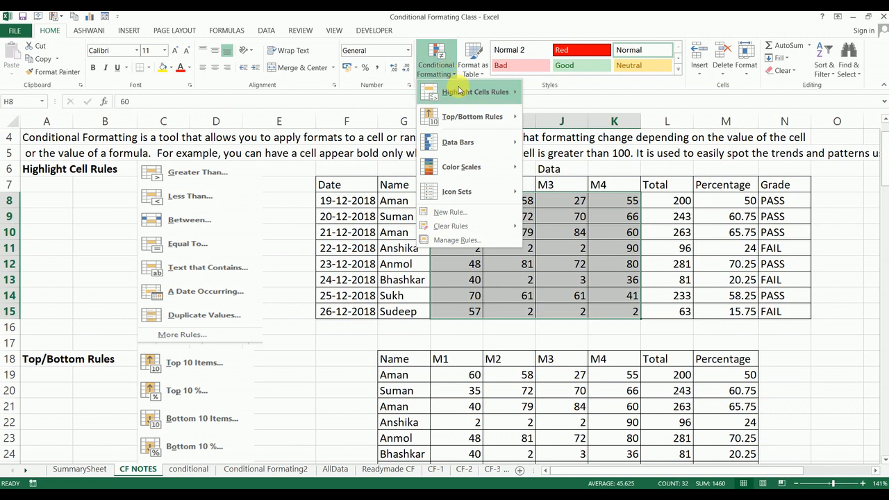
mouse_move(461, 92)
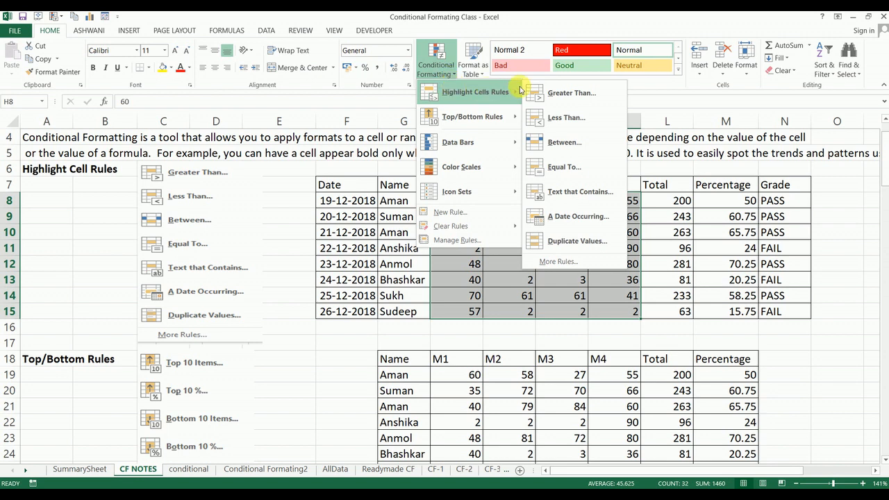
click(566, 98)
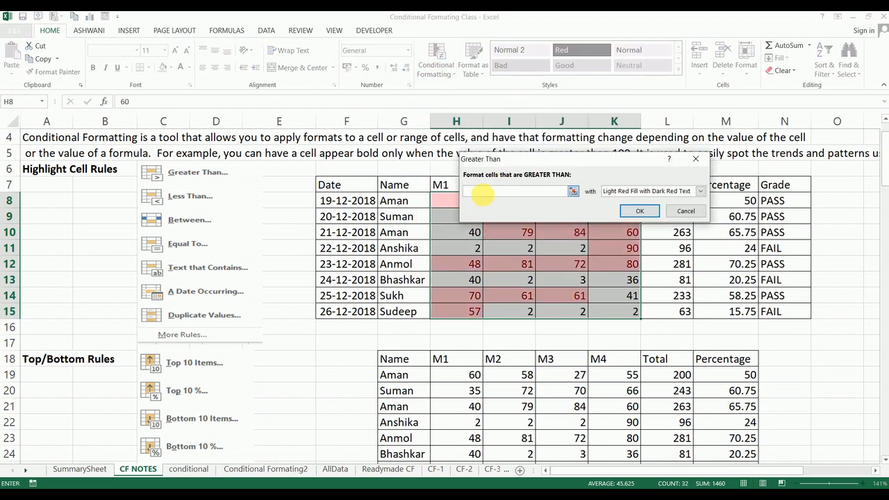
text(75)
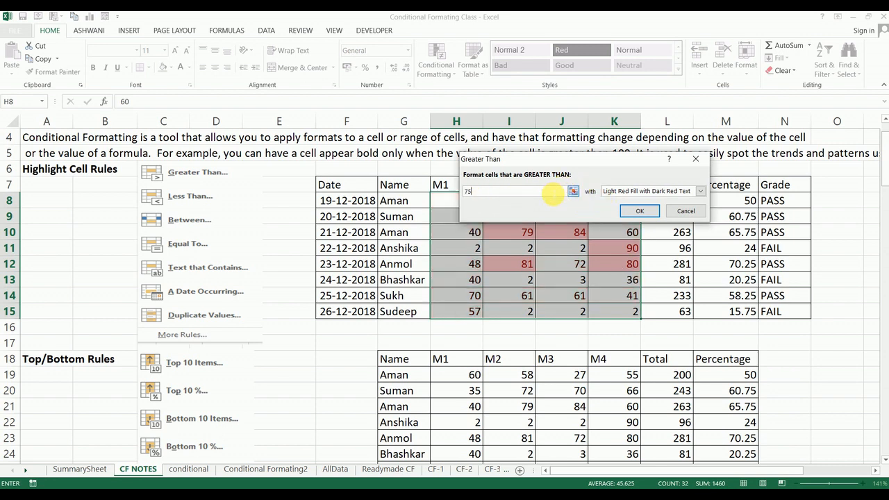
- Give the Greater Than rule a custom format with a solid green fill and apply it to the marks
click(629, 191)
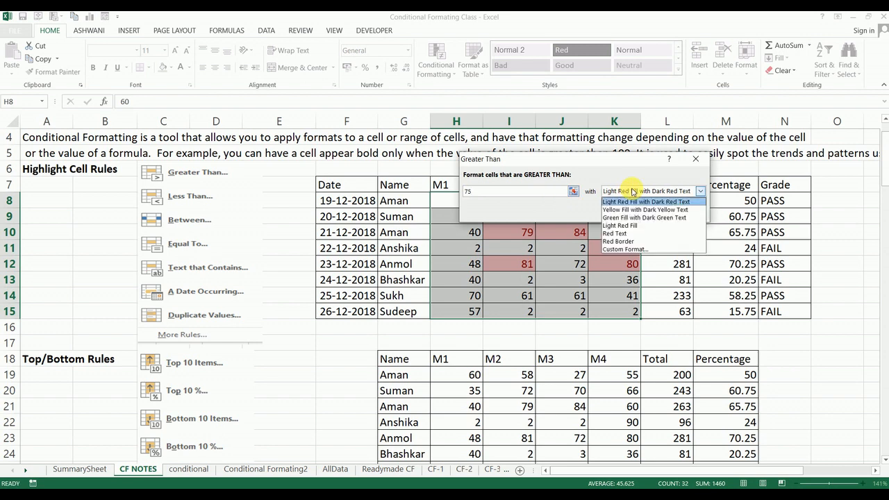
click(628, 249)
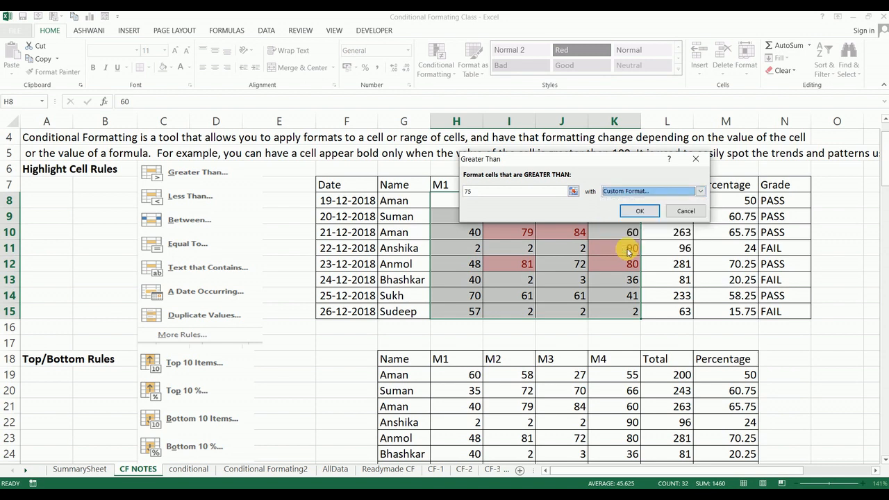
click(632, 208)
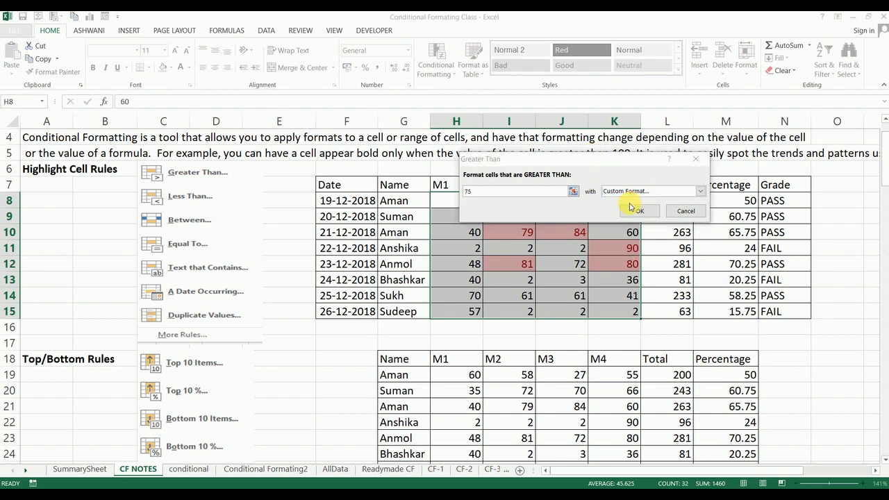
click(566, 41)
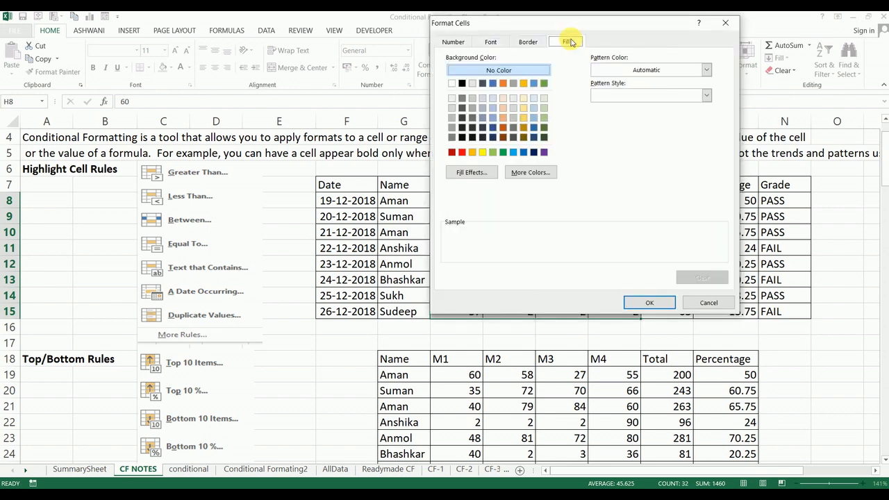
click(502, 152)
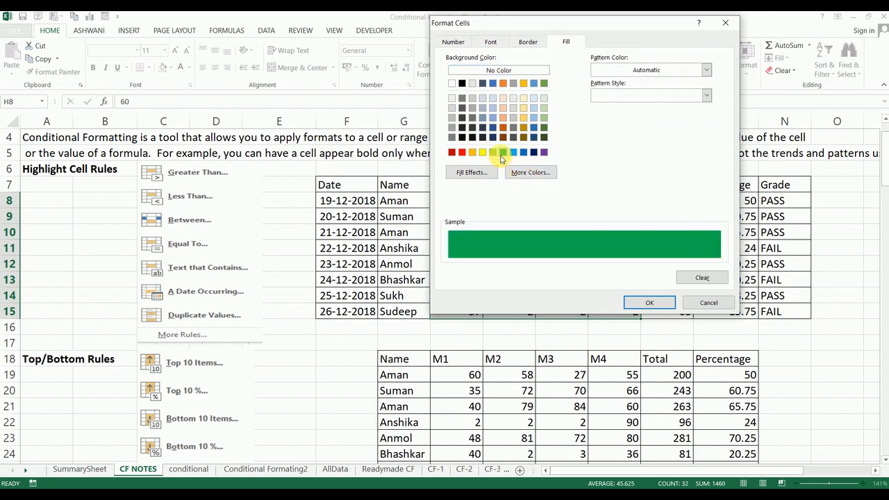
click(645, 300)
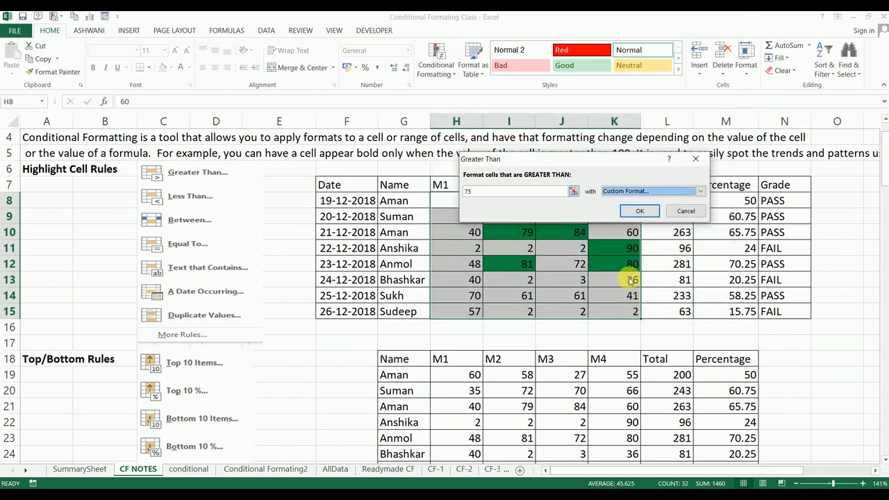
click(636, 215)
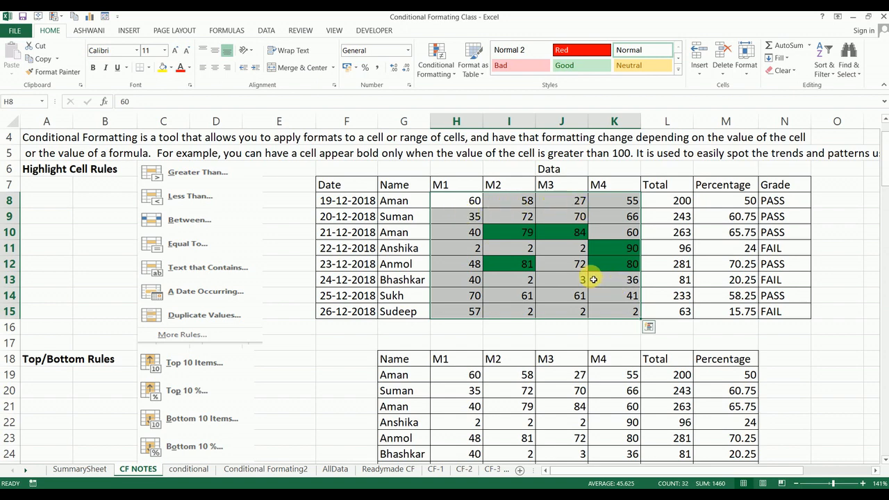
click(559, 248)
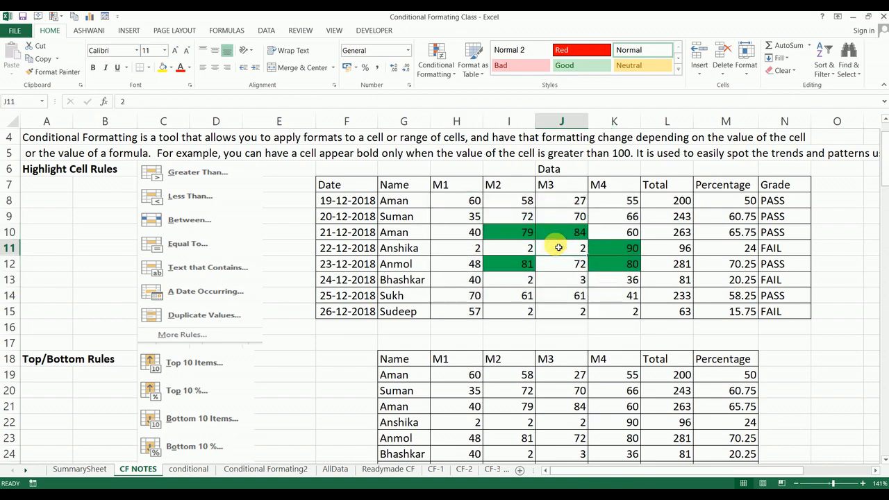
- Change the M3 mark in cell J12 to 76 to test the Greater Than rule
key(Down)
key(Down)
key(Up)
key(Up)
key(Up)
key(Down)
key(Down)
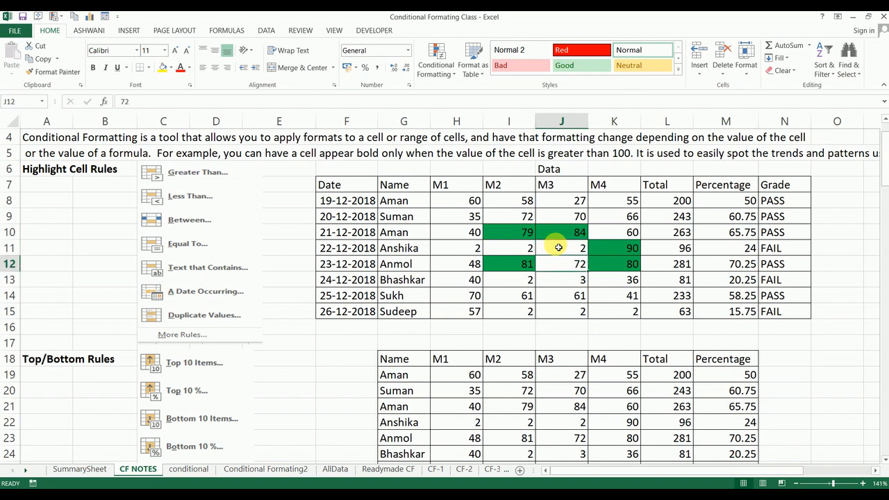
text(76)
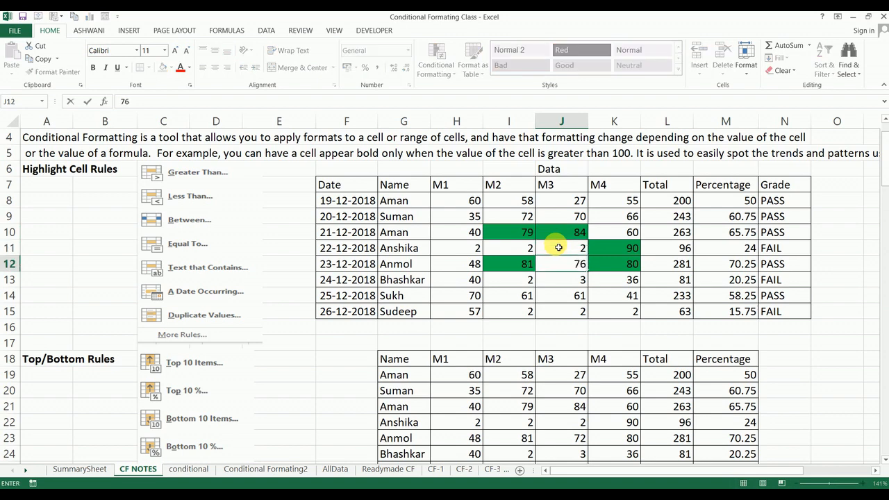
key(Return)
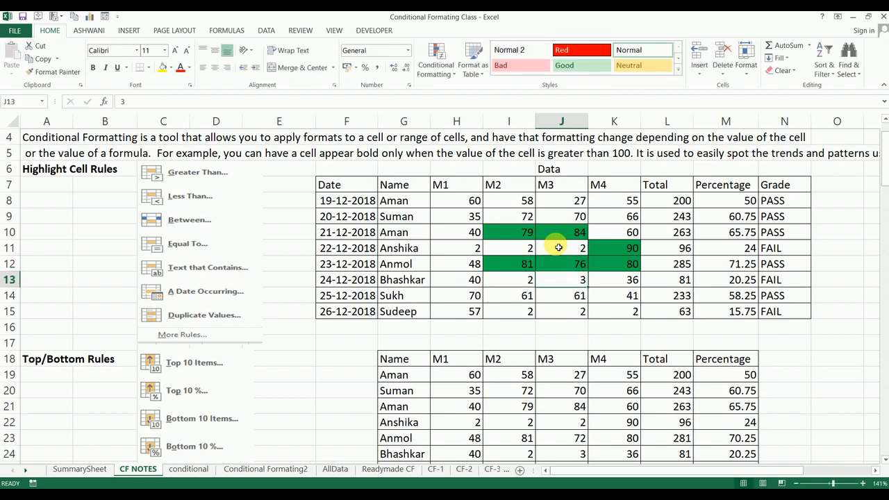
- Change the M3 marks to 74 in cell J10 and 89 in cell J8
click(562, 236)
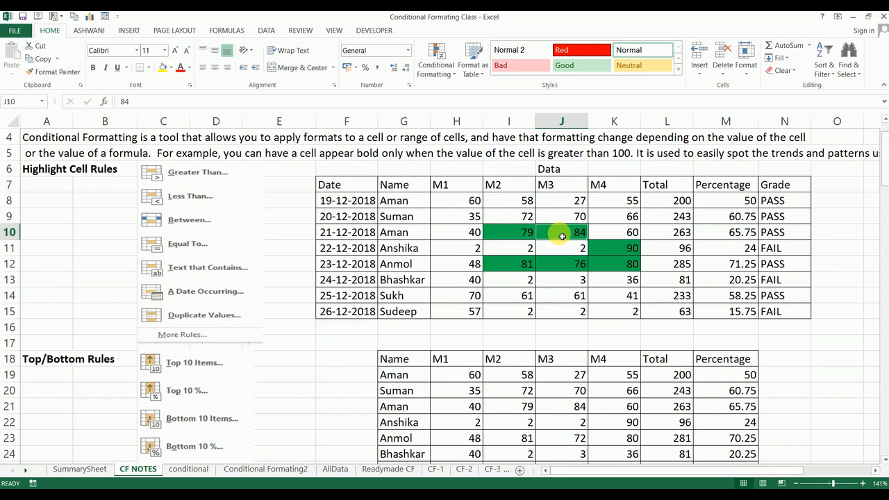
text(7)
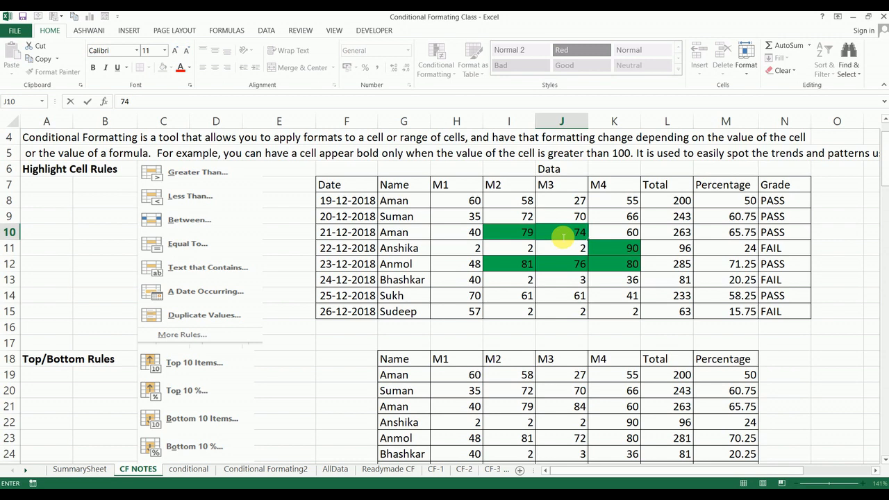
key(Return)
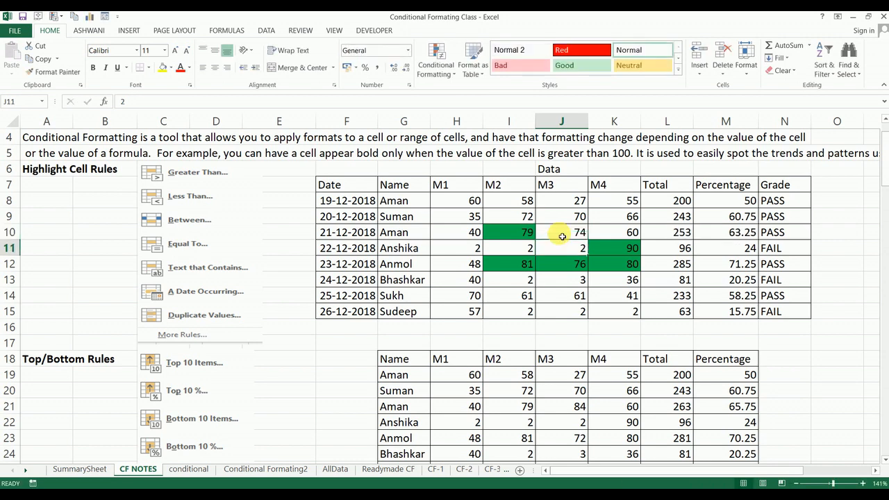
click(569, 203)
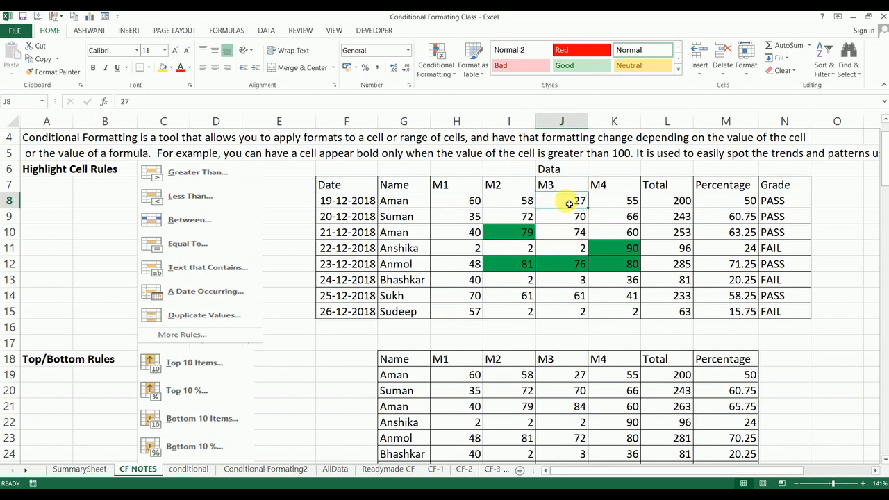
text(89)
key(Return)
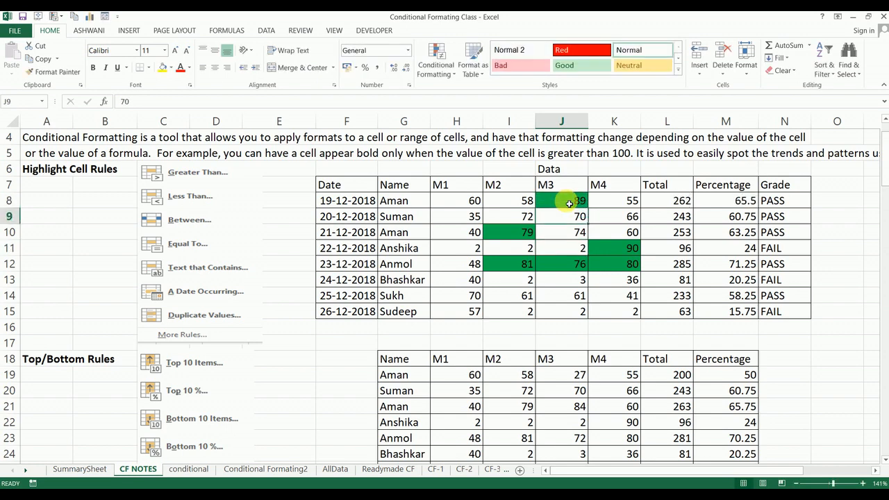
- Select the marks in H8:K15 and clear the conditional formatting rules from the entire sheet
drag(471, 200, 473, 200)
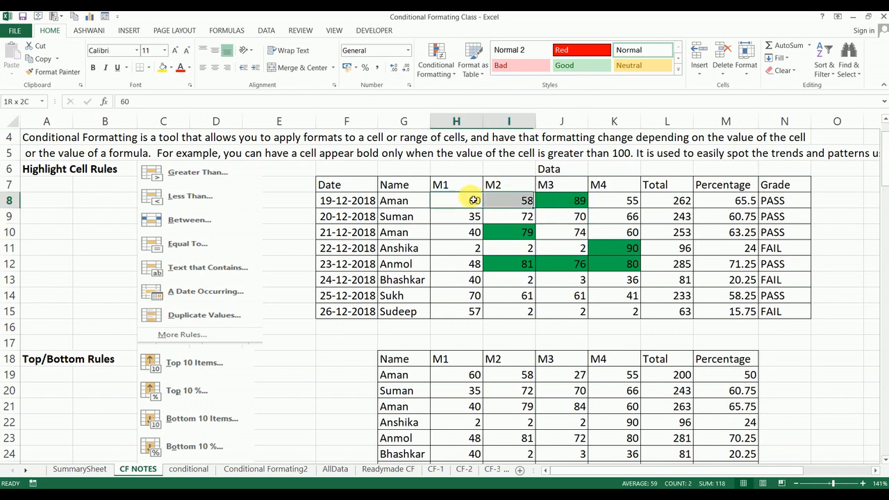
key(shift+Right)
key(shift+Right)
key(shift+Right)
key(shift+Down)
key(shift+Down)
key(shift+Left)
key(shift+Down)
key(shift+Down)
key(shift+Down)
key(shift+Down)
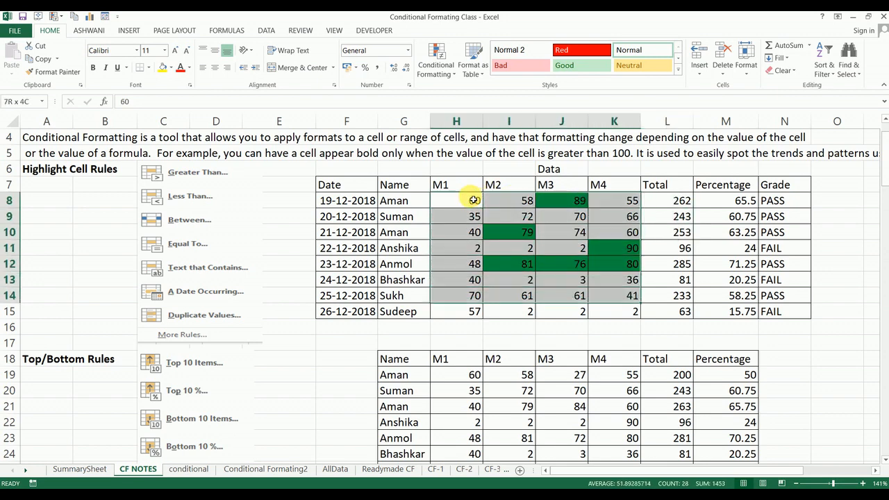
key(shift+Down)
click(437, 67)
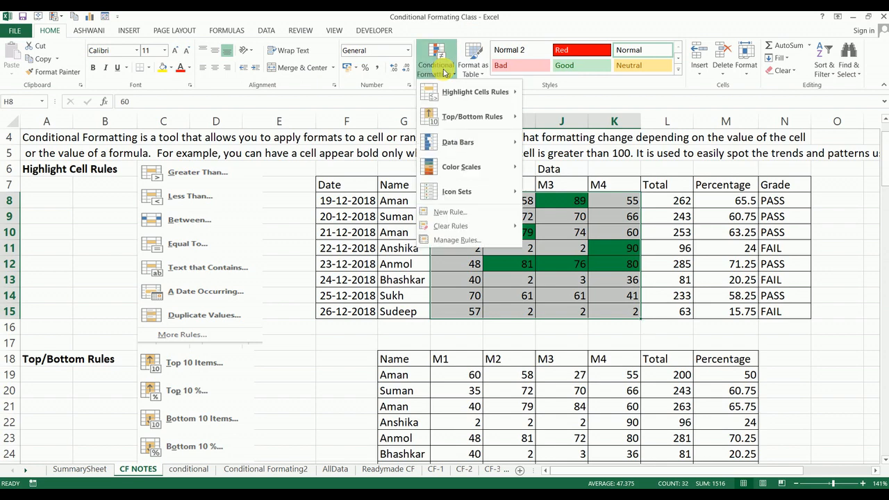
mouse_move(495, 232)
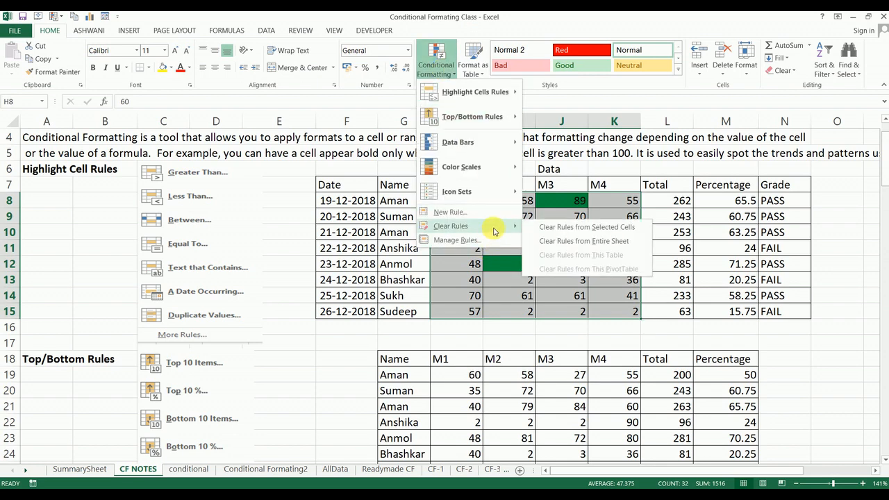
click(565, 242)
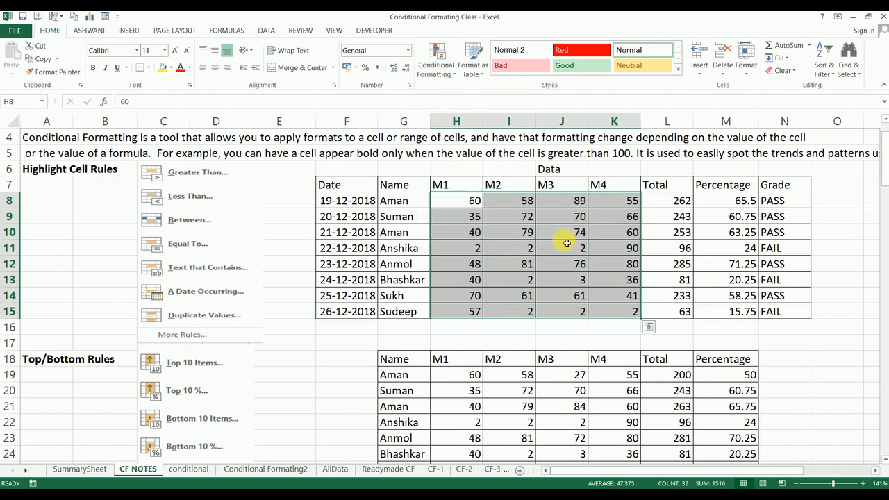
- Apply a Less Than highlight rule to the marks in H8:K15 with a threshold of 33 and a custom solid red fill
click(446, 77)
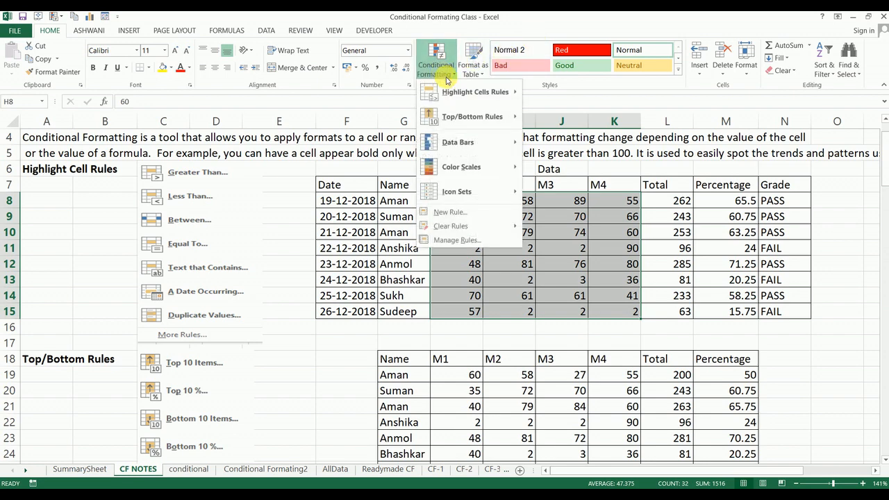
mouse_move(477, 91)
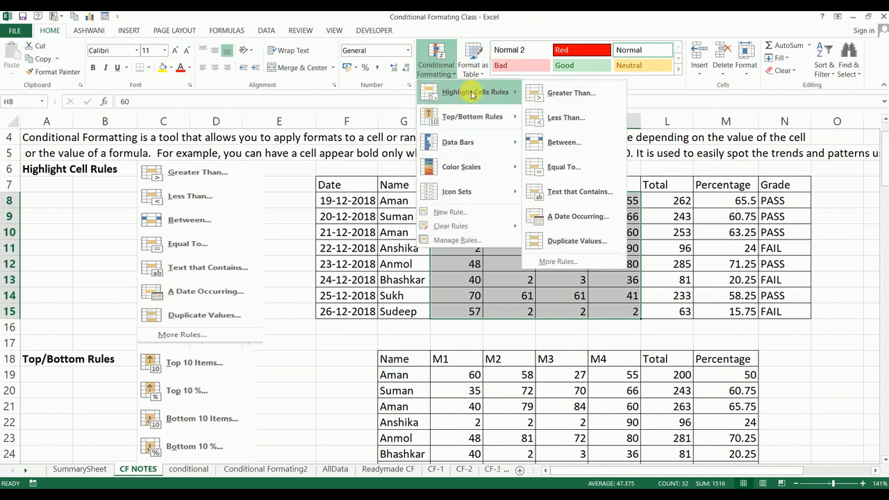
click(574, 116)
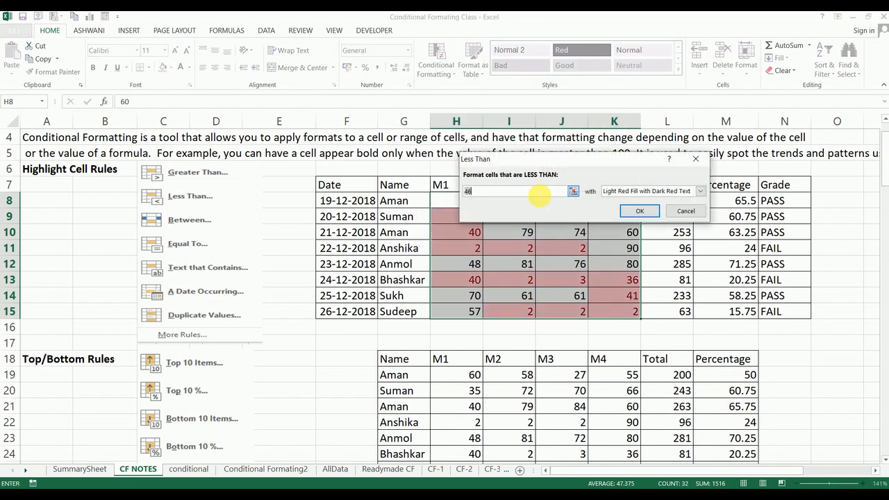
text(33)
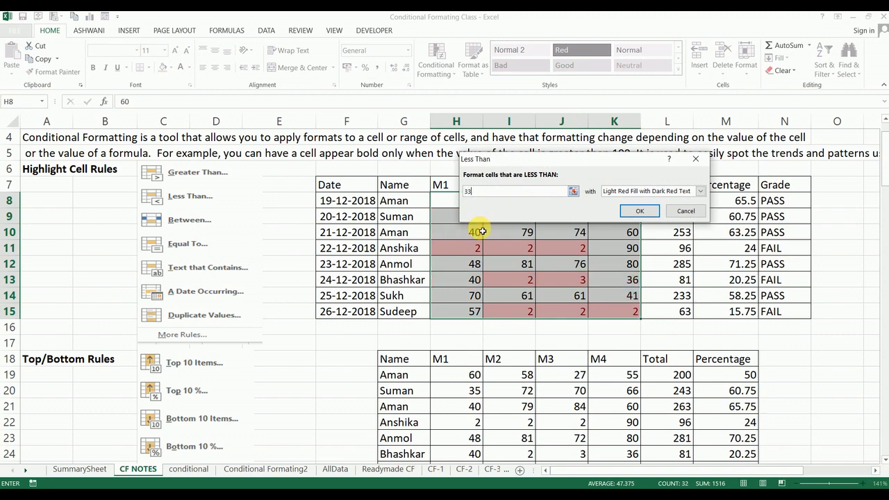
click(620, 192)
click(618, 250)
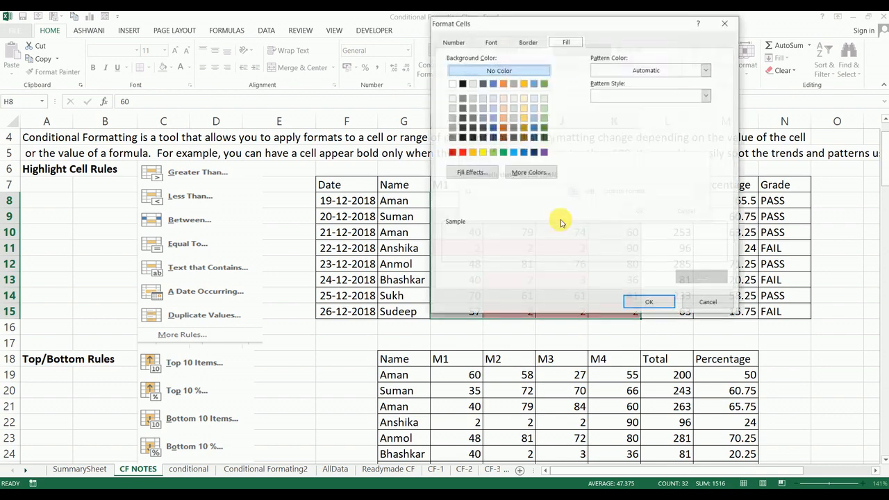
click(462, 152)
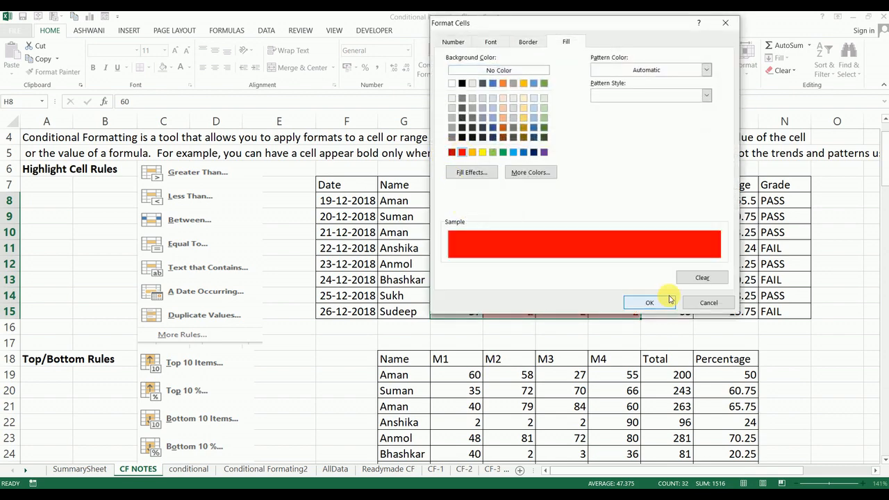
click(665, 300)
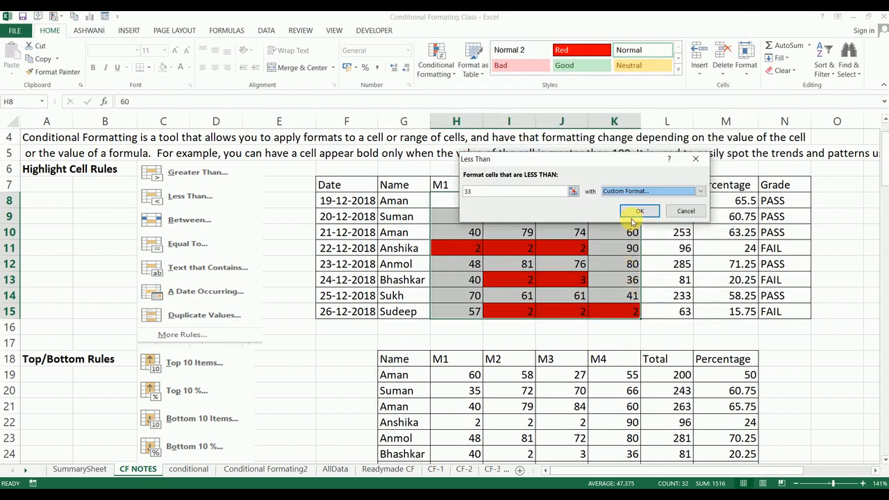
click(632, 213)
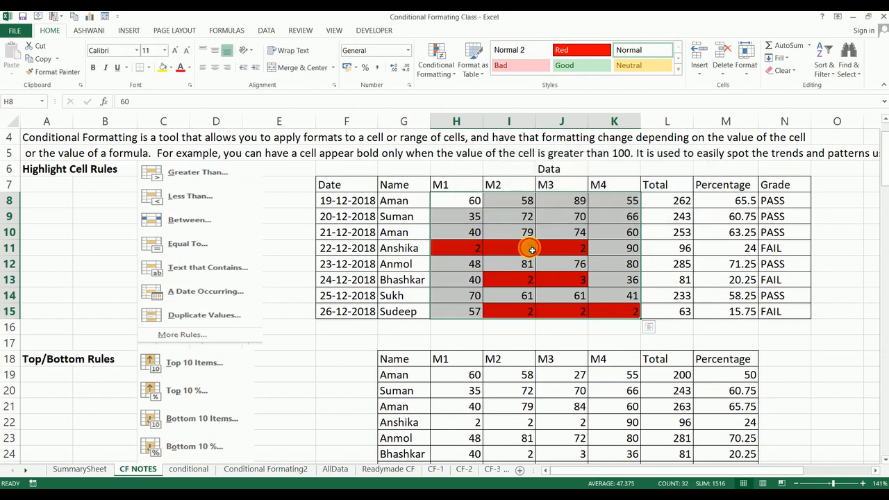
- Change the M2 mark in cell I11 to 34 to test the Less Than rule
click(532, 249)
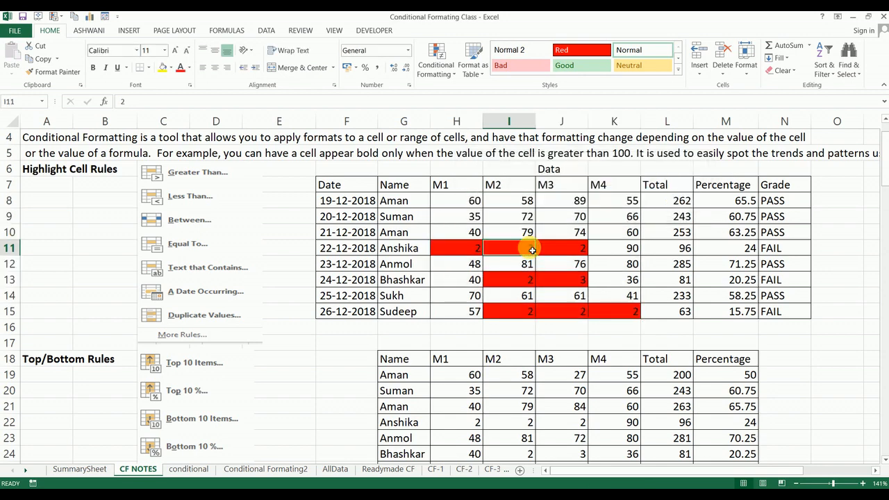
text(34)
key(Return)
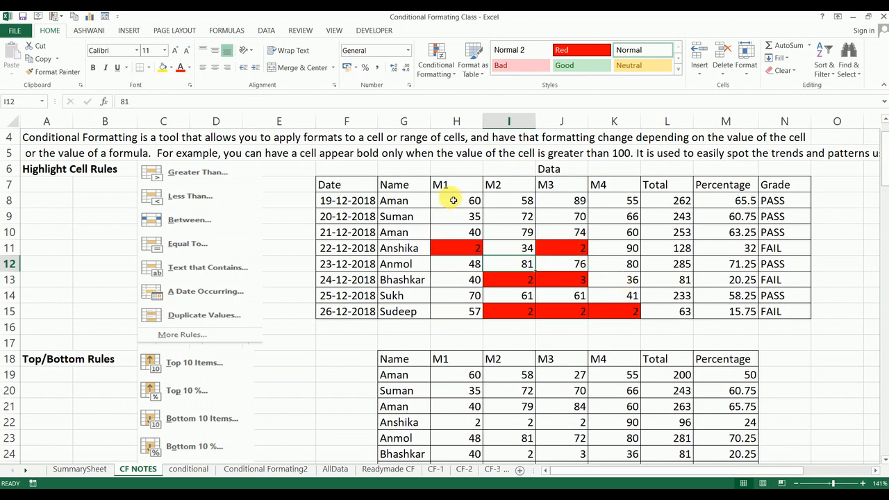
- Clear the conditional formatting rules from the selected marks in H8:K15 only
drag(453, 200, 620, 310)
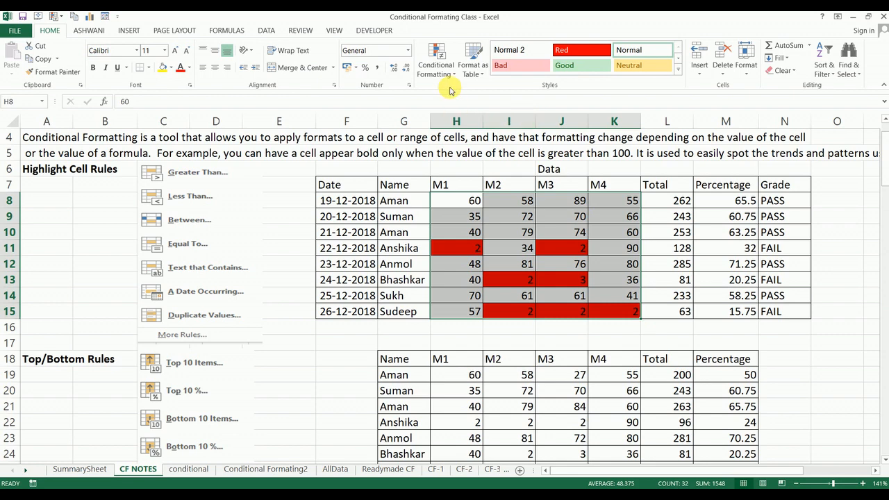
click(442, 61)
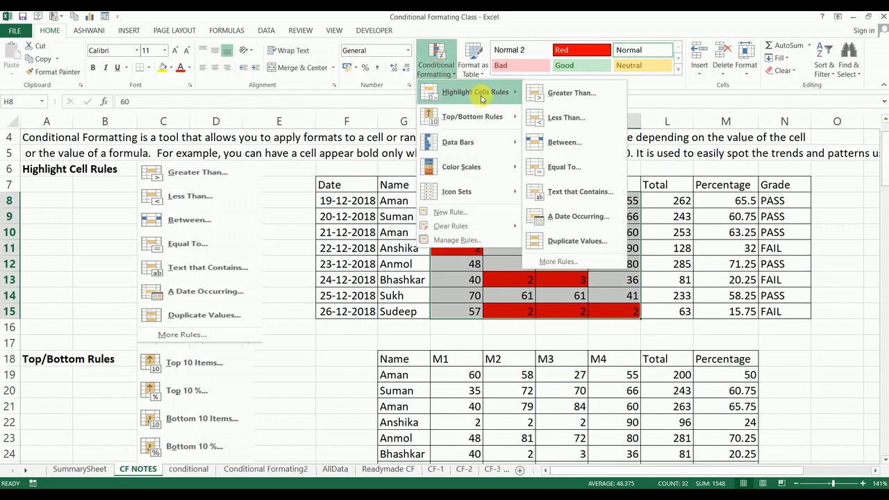
mouse_move(455, 226)
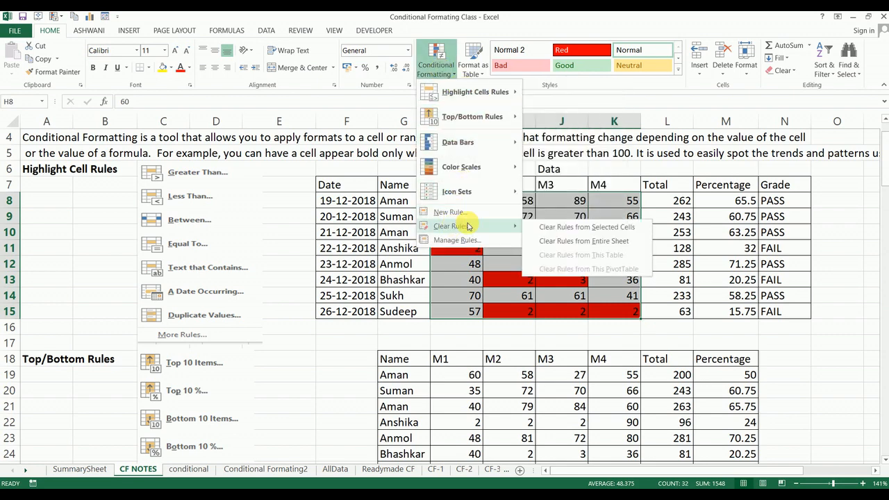
click(549, 228)
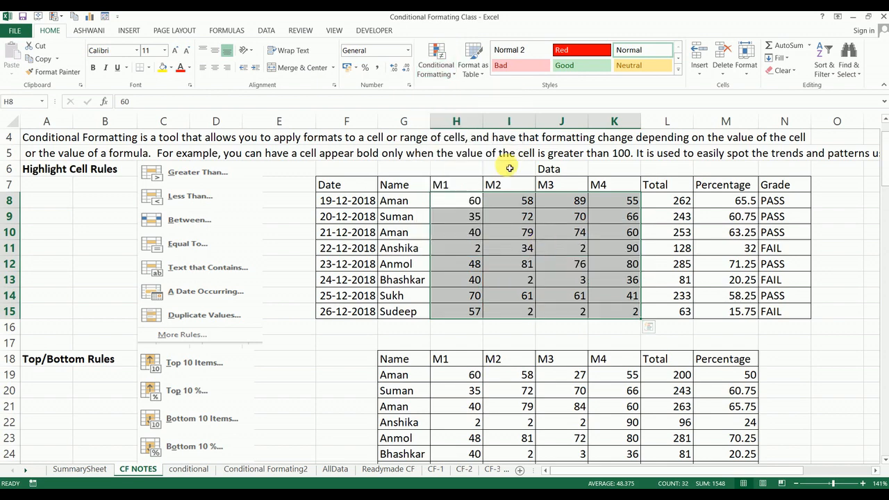
- Try a Between highlight rule for values from 33 to 60 on the marks in H8:K15 with a custom orange fill, and cancel it
click(446, 73)
mouse_move(467, 90)
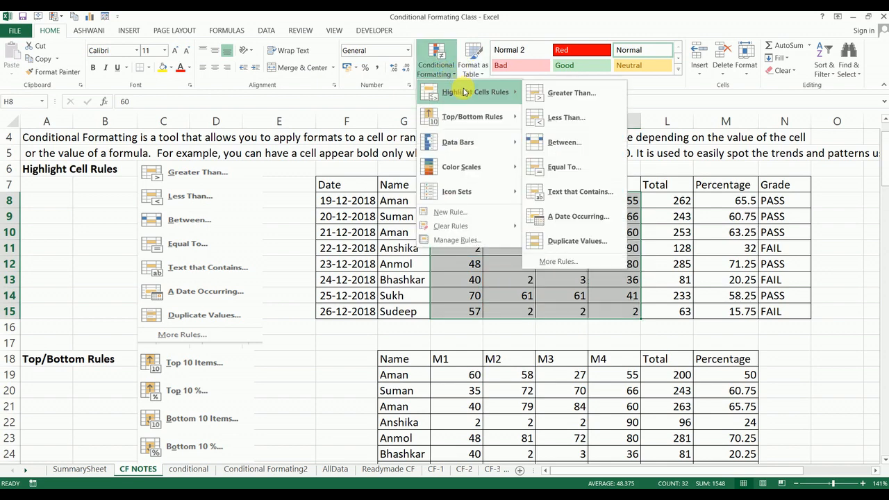
click(562, 140)
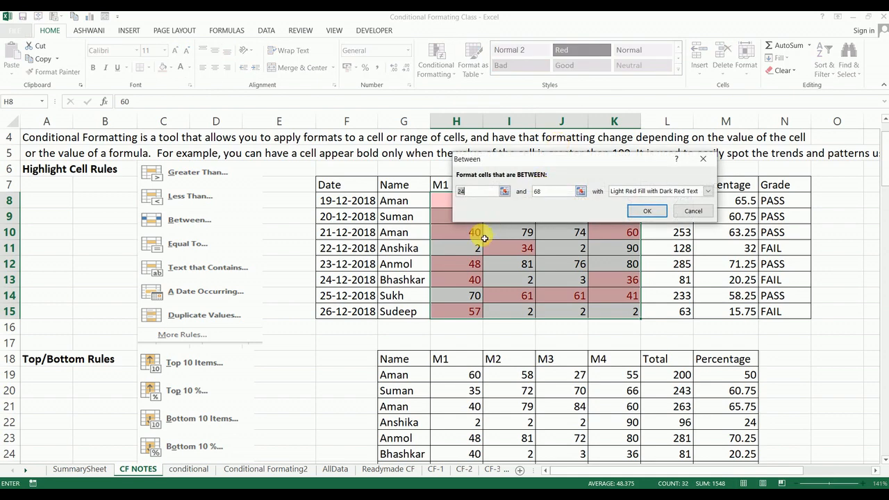
text(33)
double_click(538, 191)
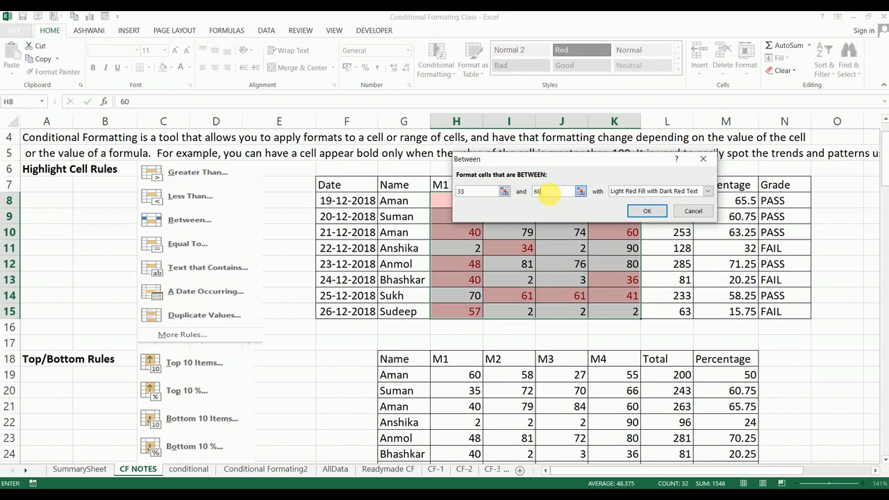
text(60)
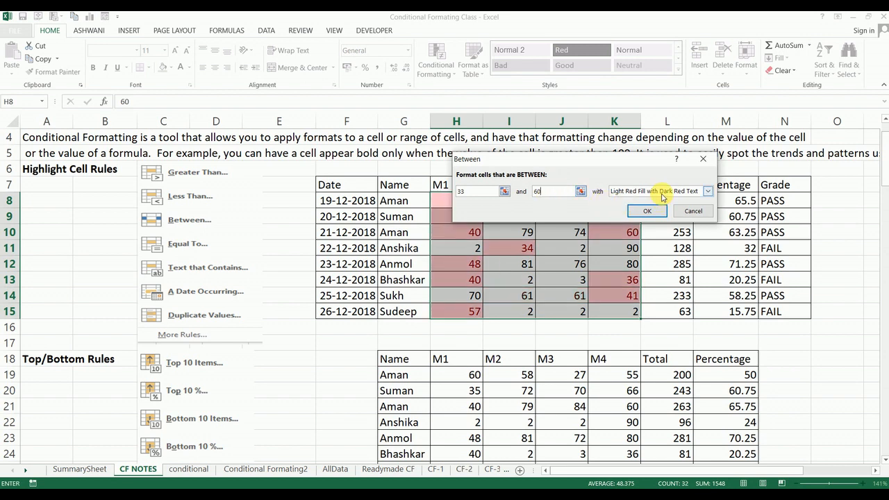
click(652, 193)
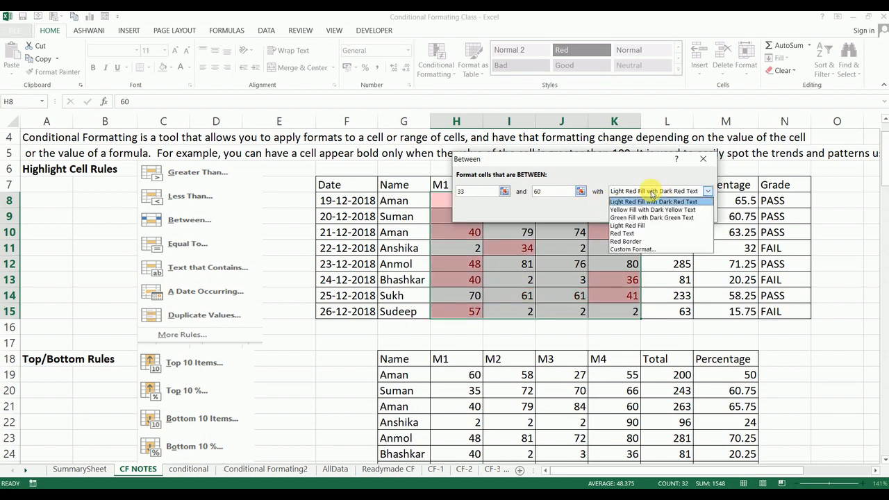
click(641, 250)
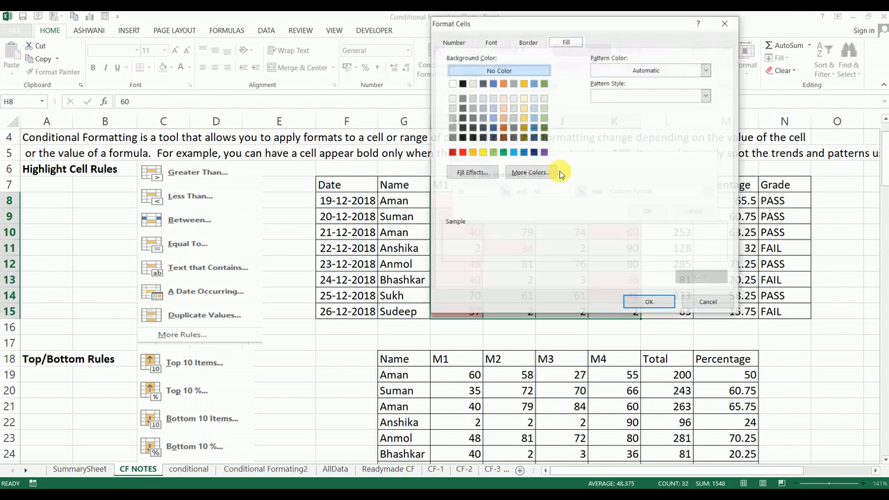
click(471, 153)
click(639, 302)
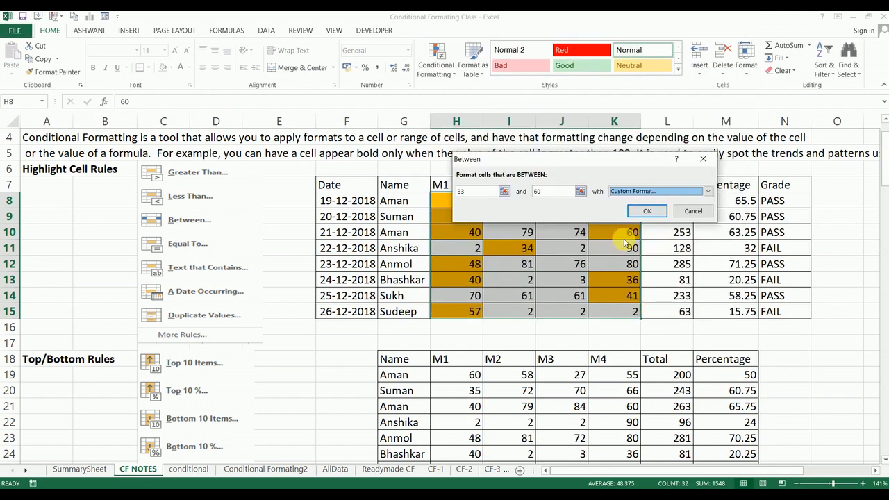
key(Escape)
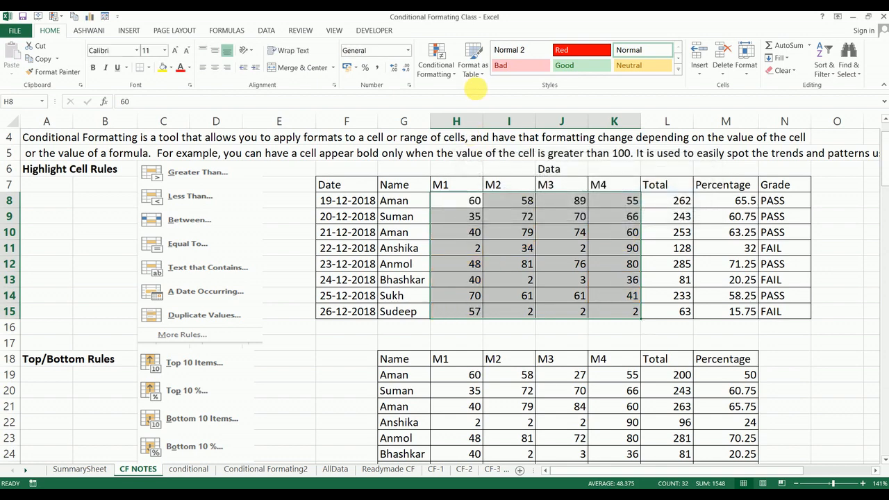
- Try an Equal To highlight rule for 40 on the marks in H8:K15 with Light Red Fill with Dark Red Text, and cancel it
click(446, 75)
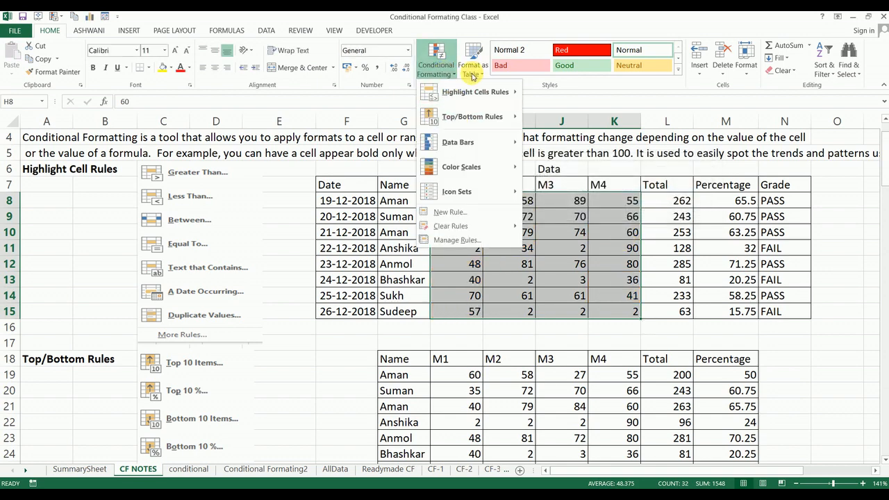
mouse_move(472, 92)
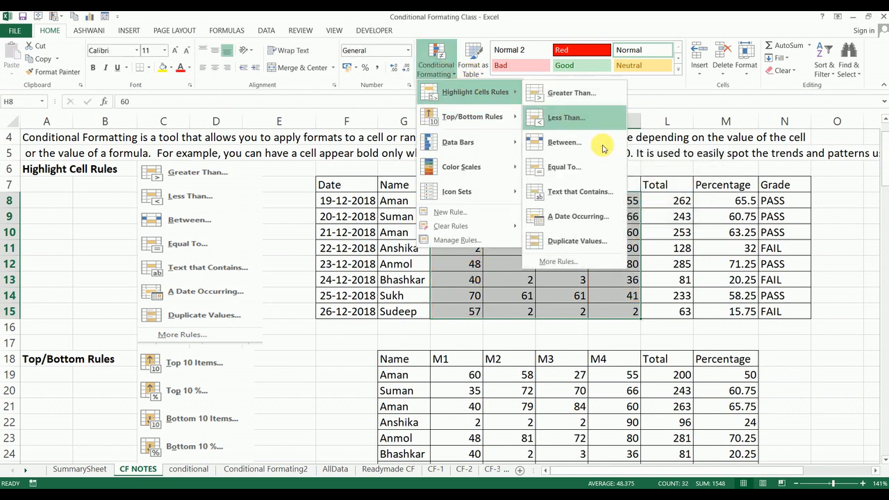
click(582, 171)
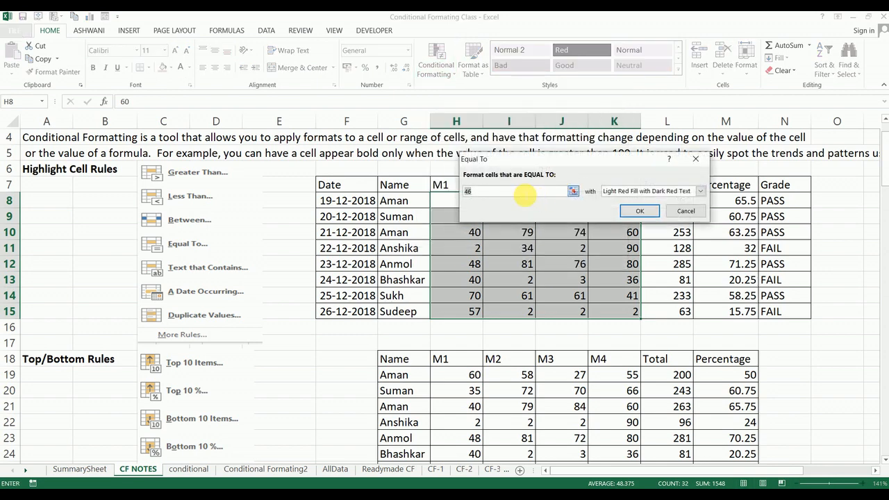
text(40)
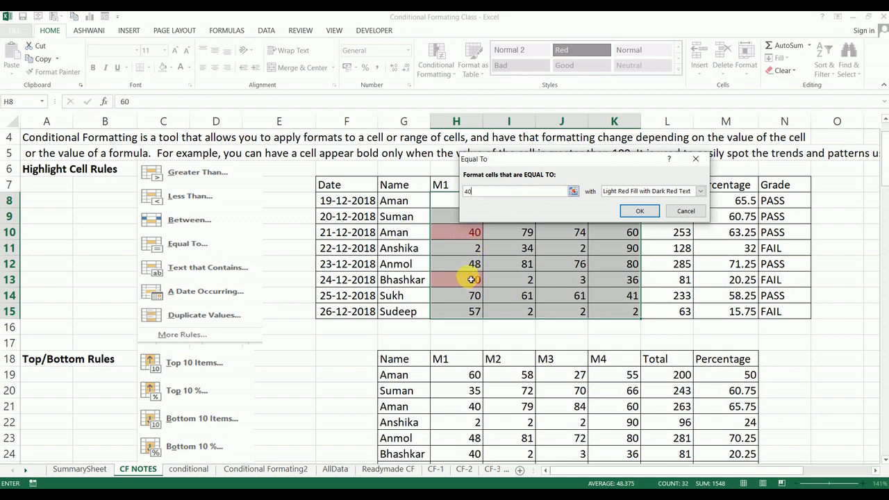
key(Escape)
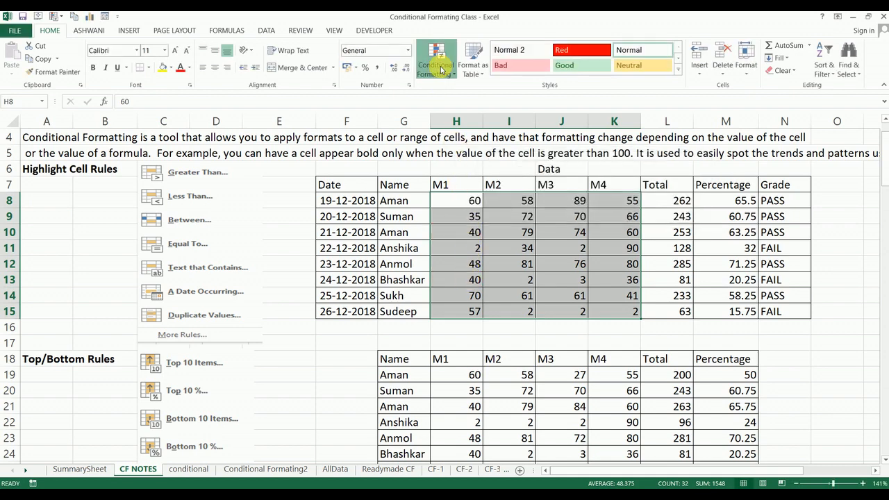
click(436, 64)
mouse_move(487, 92)
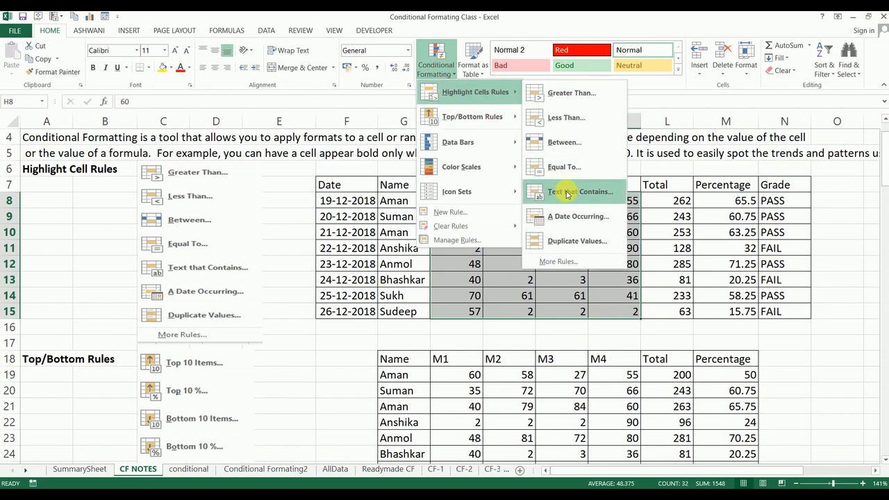
key(Escape)
key(Escape)
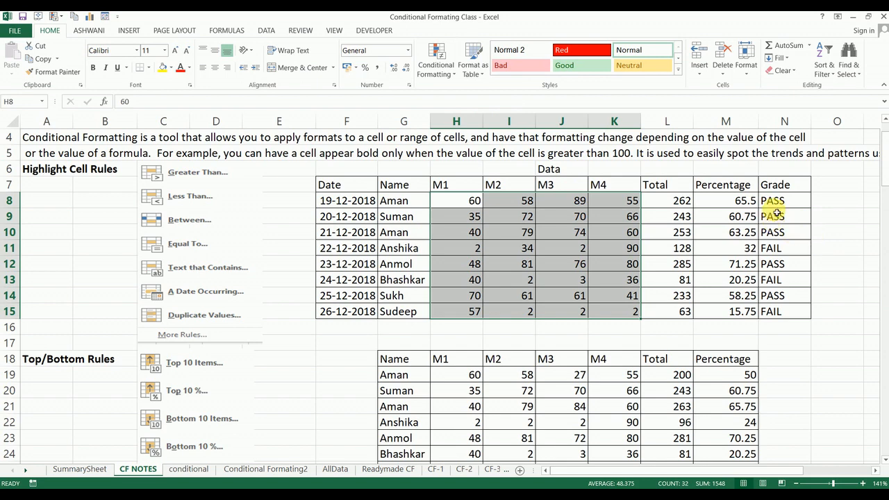
- Examine the Total, Percentage and Grade formulas in row 8 and the marks they are based on
click(661, 202)
click(729, 200)
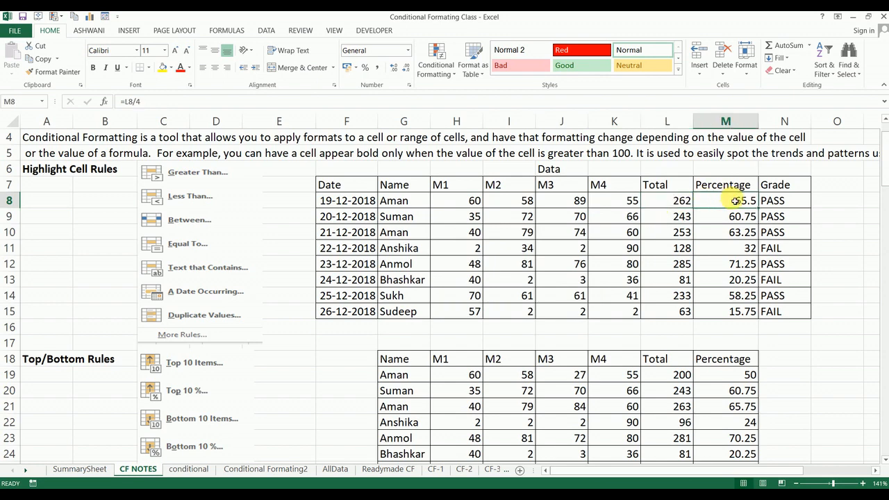
click(776, 201)
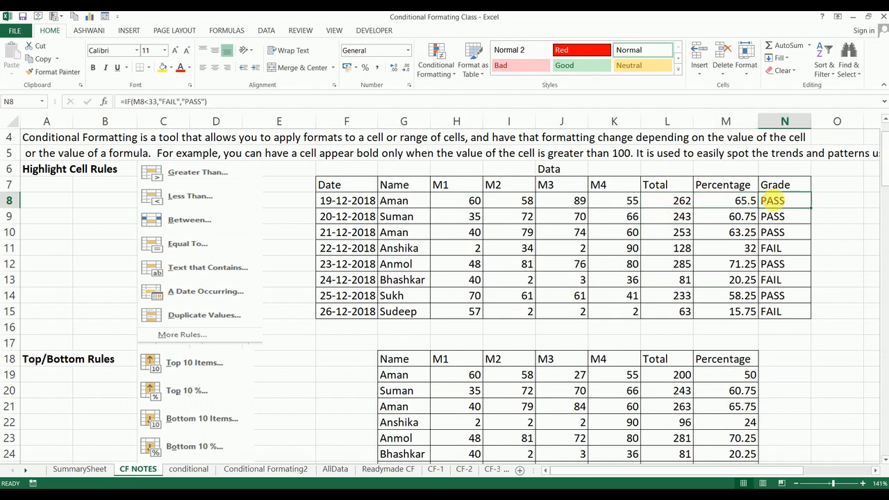
double_click(775, 202)
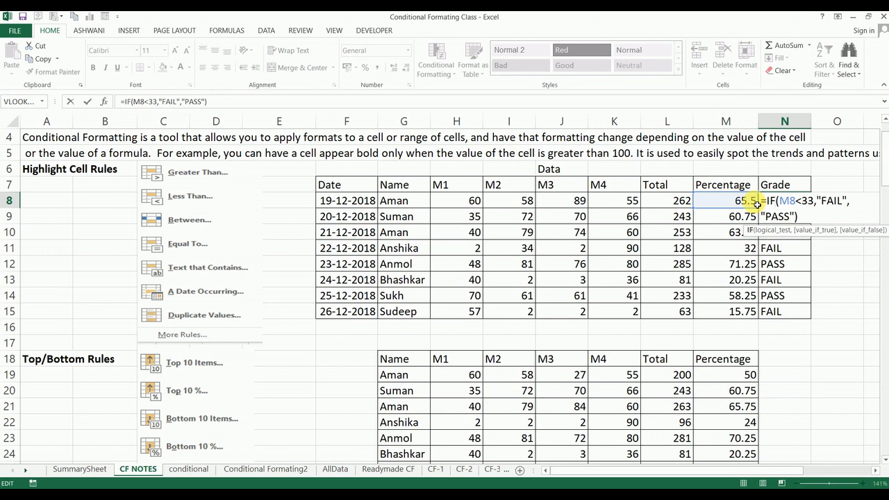
key(ctrl+Return)
key(Left)
key(Left)
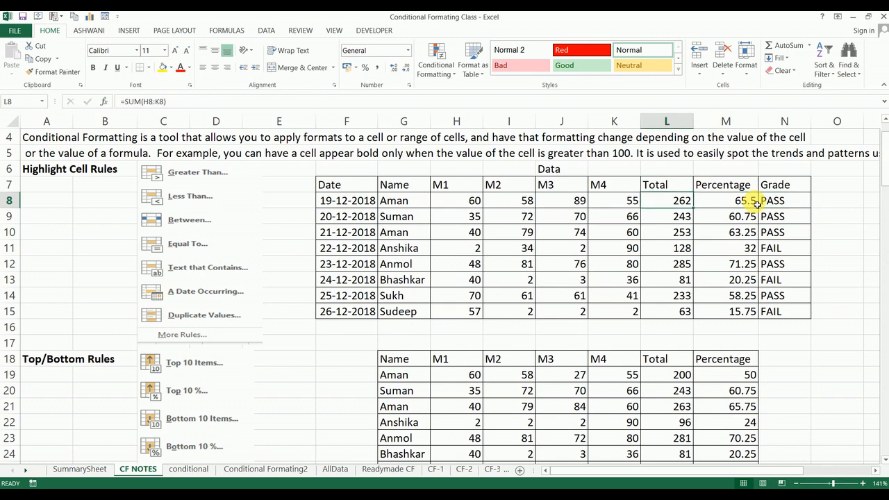
key(Left)
key(Left)
key(Left)
key(Left)
key(Left)
key(Right)
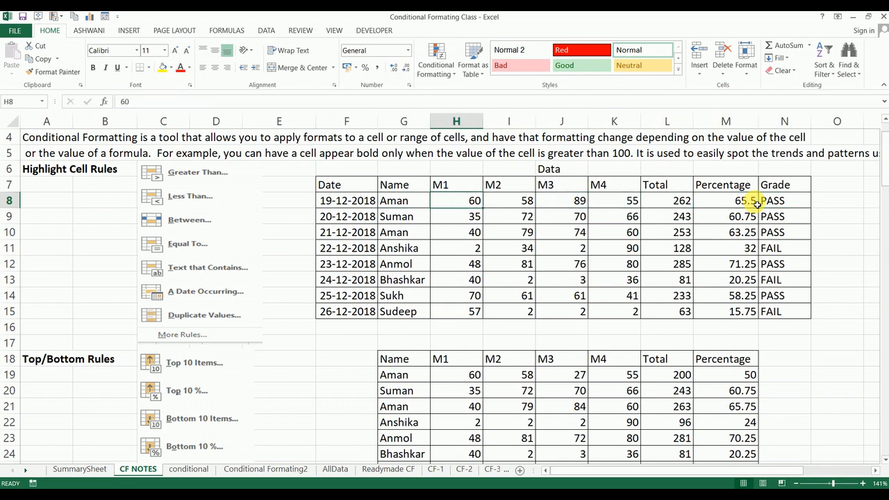
key(Right)
key(Right)
key(Right)
key(Right)
key(Right)
key(Right)
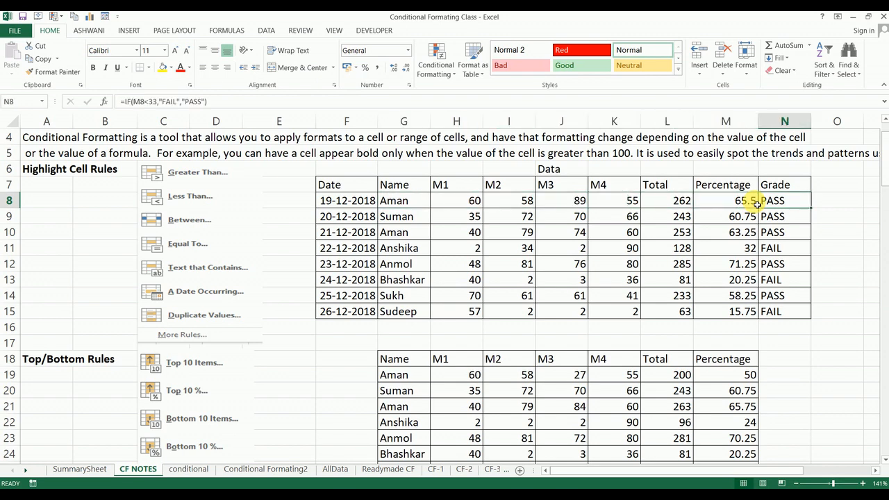
- Apply a Text That Contains highlight rule for "pass" to the grades in N8:N15 with a custom solid green fill
key(ctrl+shift+Down)
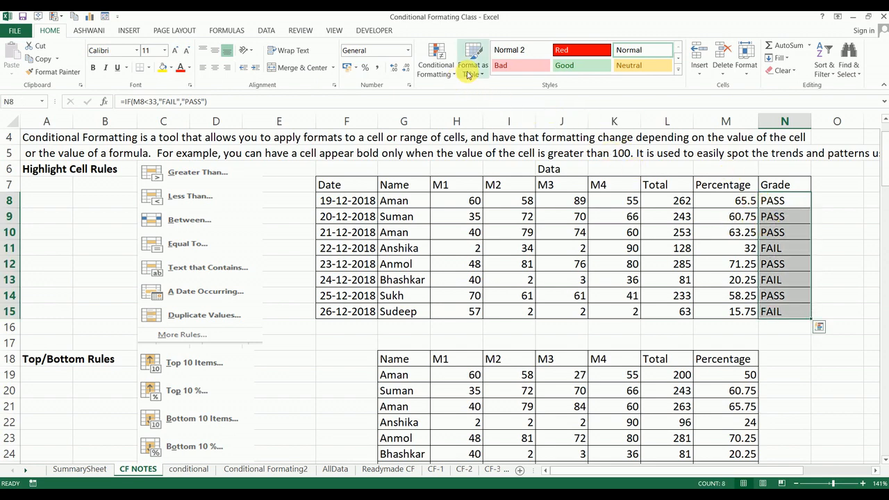
click(440, 67)
mouse_move(473, 97)
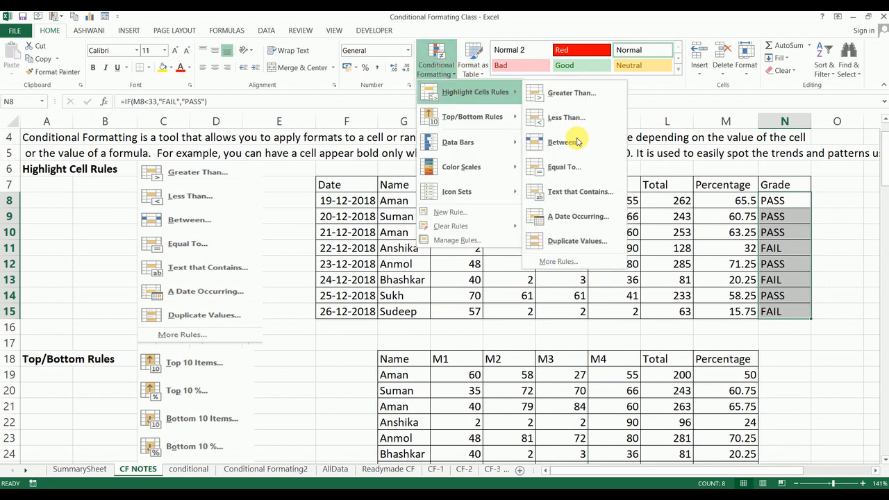
click(579, 194)
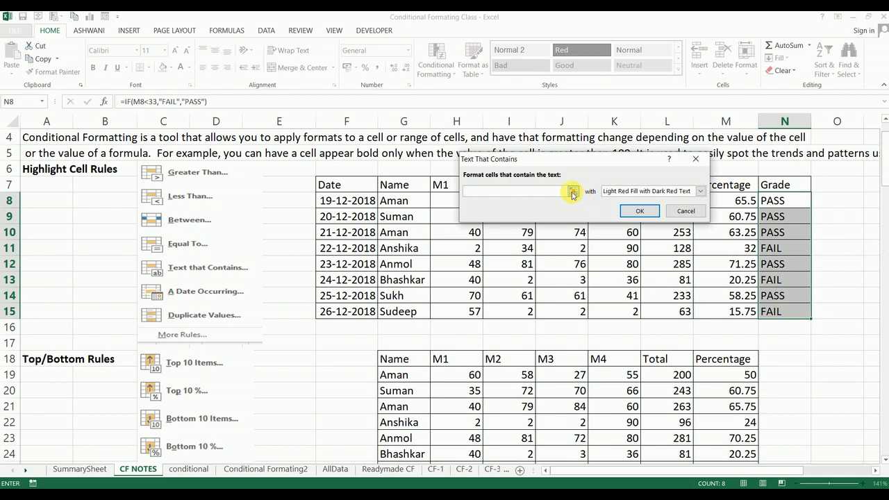
text(pa)
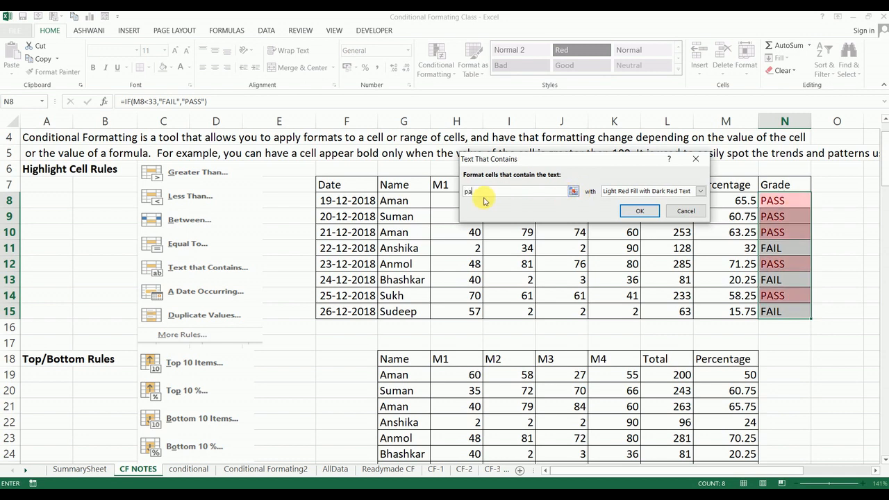
text(ss)
click(700, 191)
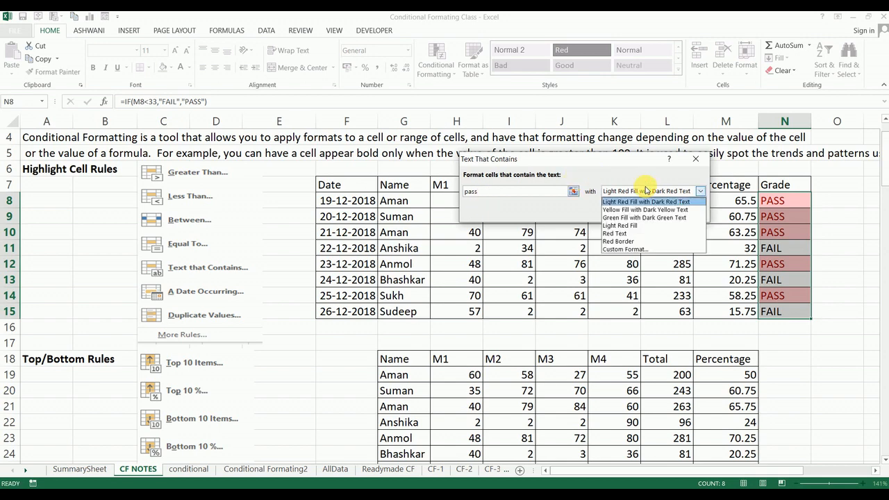
click(623, 249)
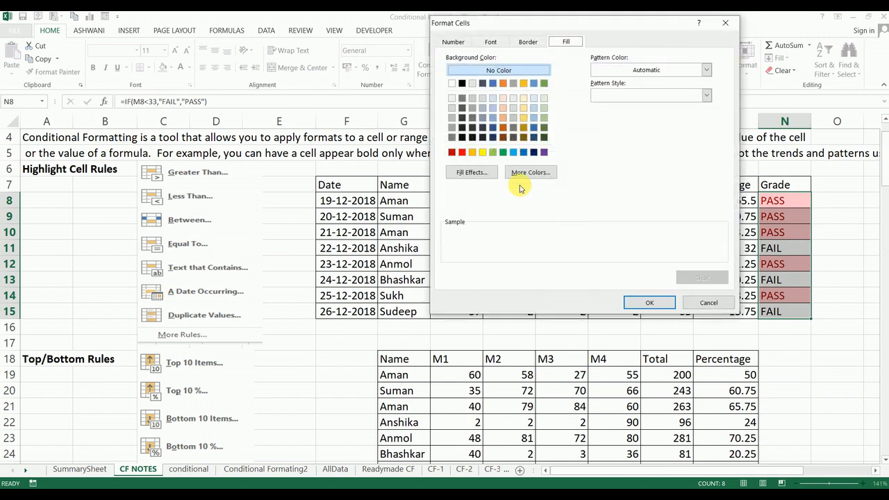
click(503, 152)
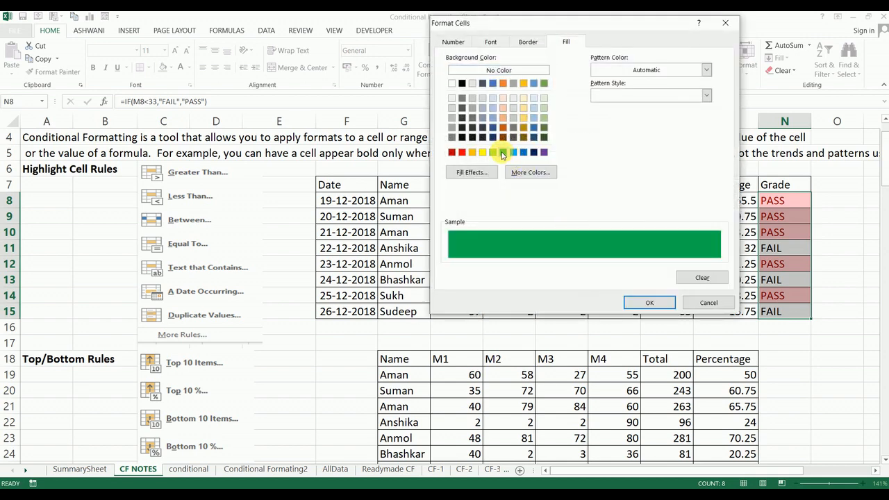
click(650, 303)
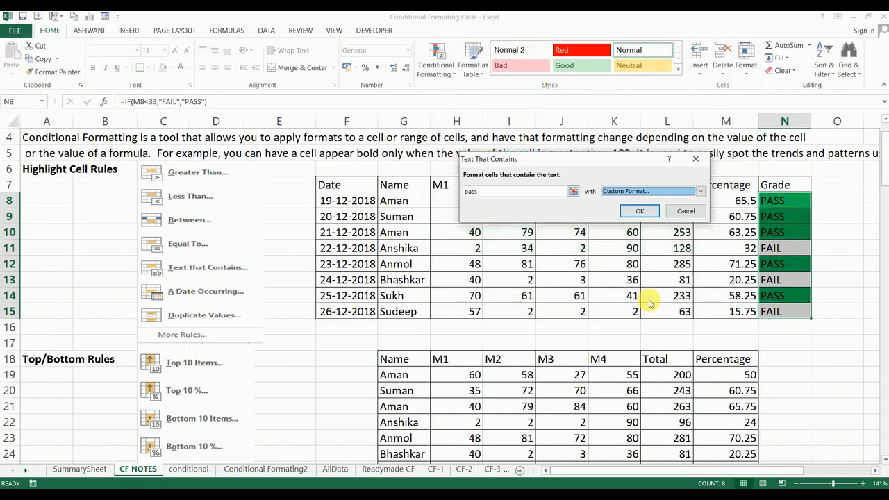
click(646, 211)
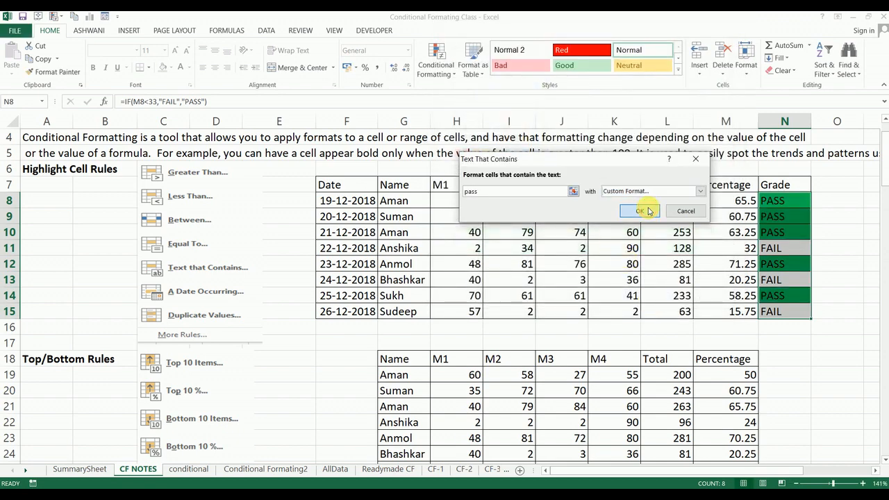
- Add a Text That Contains highlight rule for "fail" to the grades in N8:N15 with a custom solid red fill
click(448, 73)
mouse_move(464, 90)
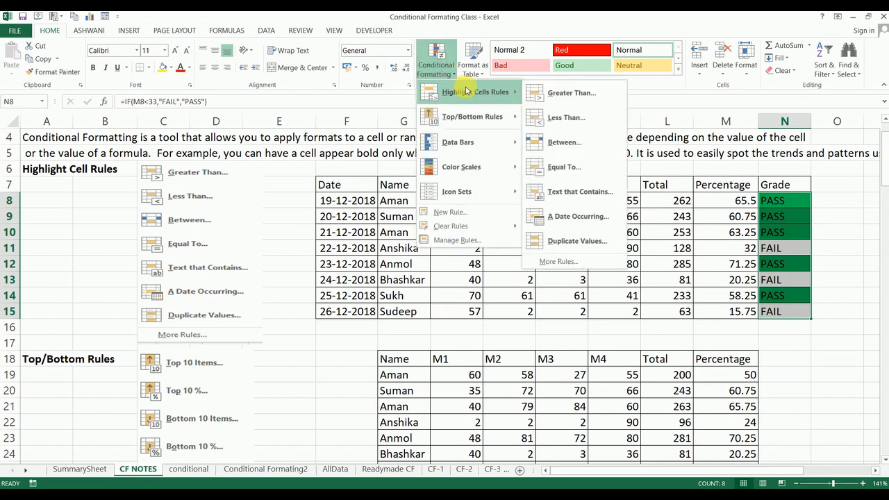
click(579, 192)
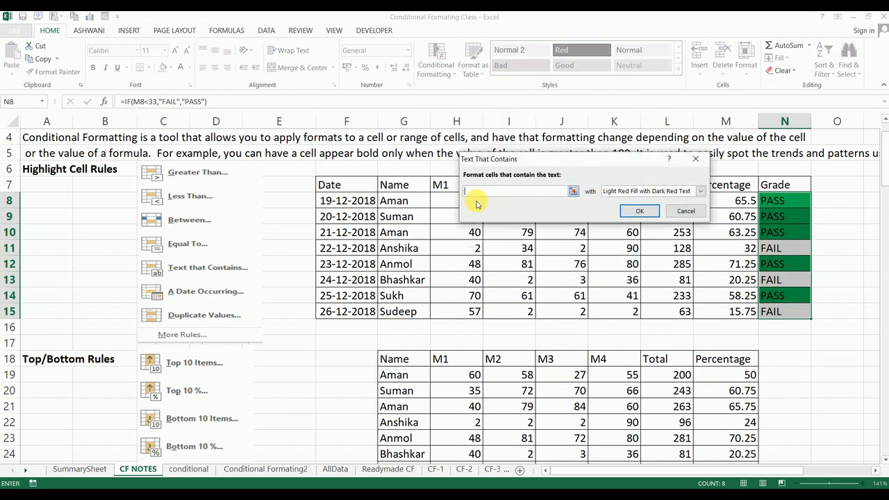
text(fail)
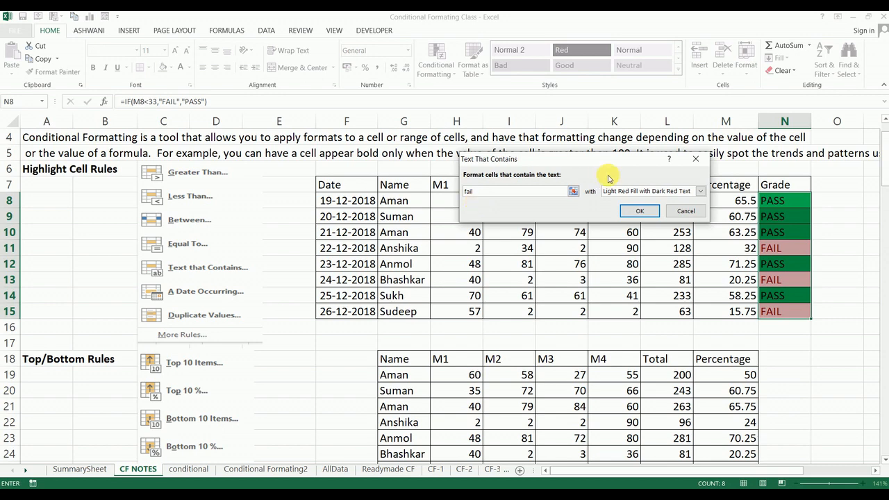
click(620, 191)
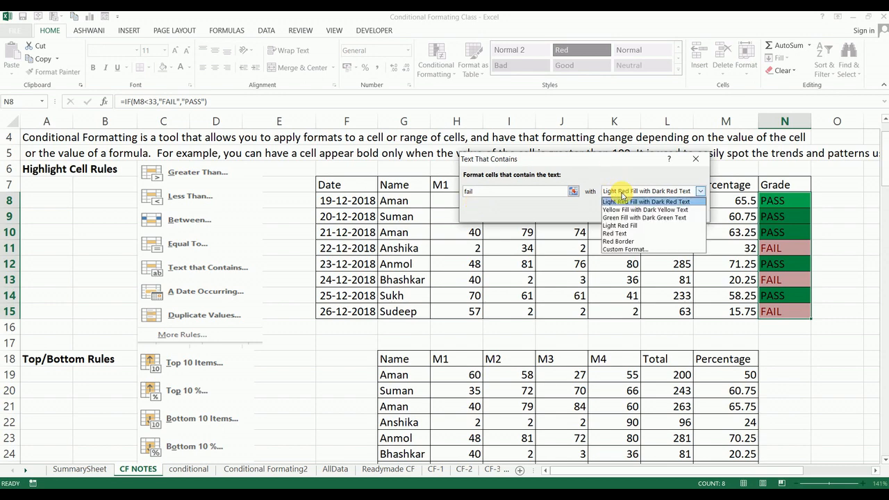
click(623, 249)
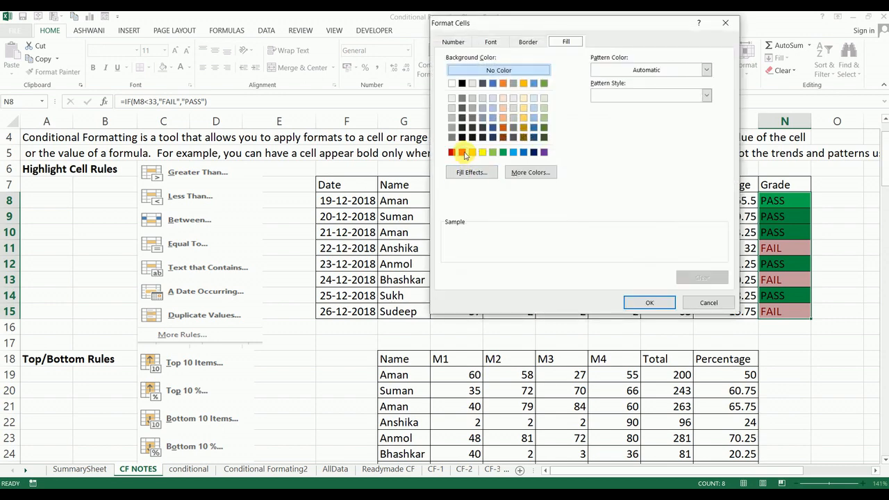
click(462, 152)
click(660, 311)
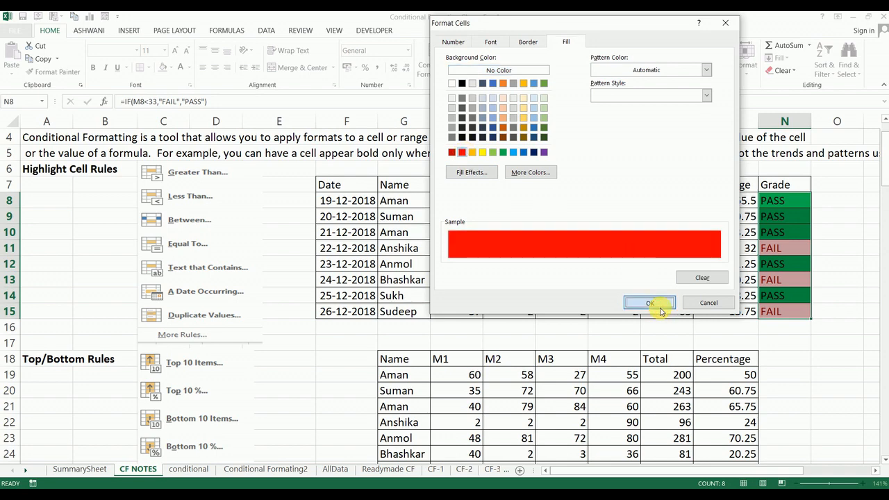
click(638, 211)
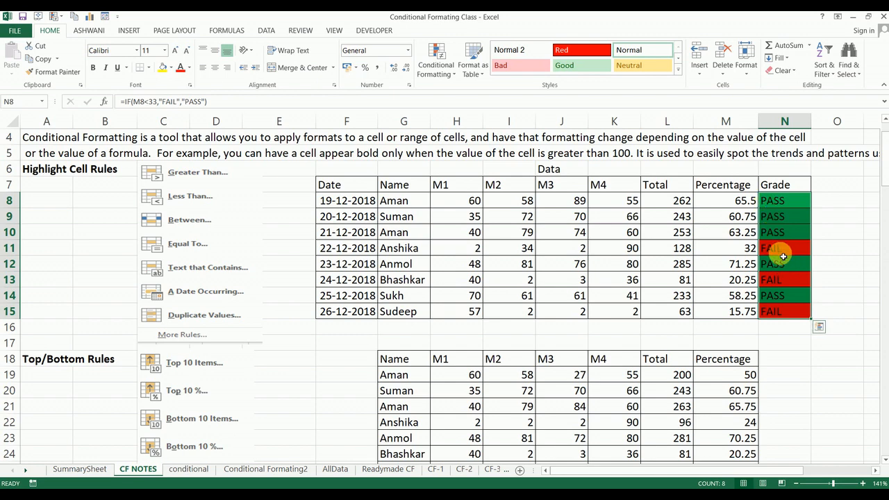
- Change the M4 mark in K8 and the M3 mark in J8 to 2 to test the grade highlight rules
click(742, 202)
key(Left)
key(Left)
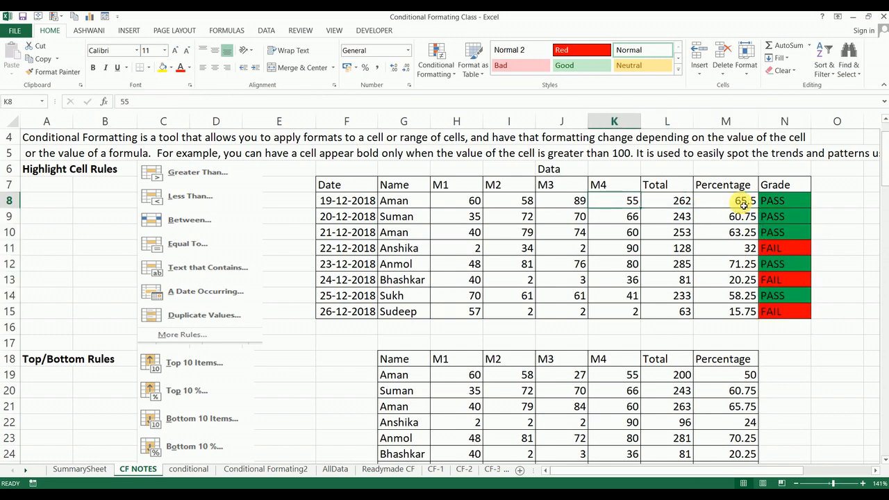
text(2)
key(Left)
text(2)
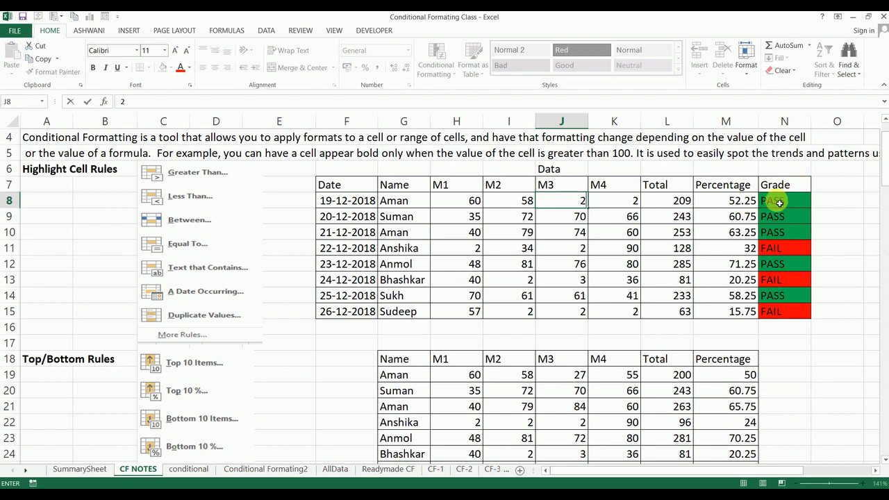
key(Left)
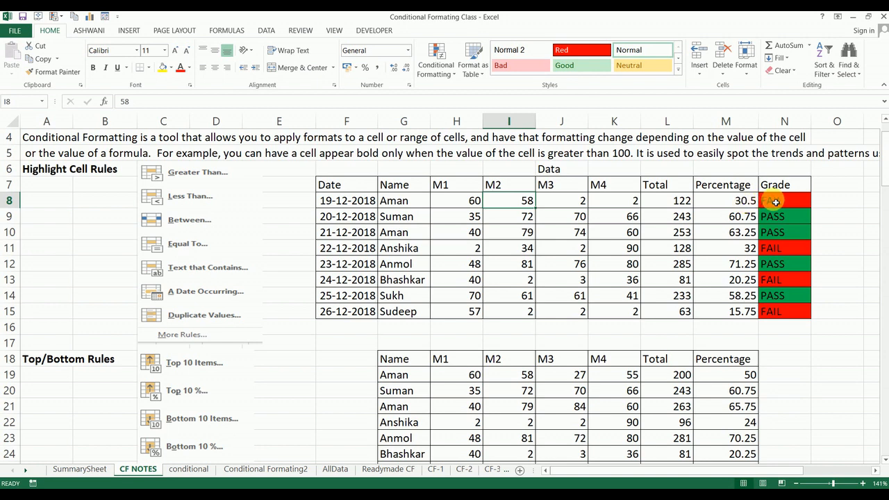
- Clear the conditional formatting rules from the entire sheet
click(775, 202)
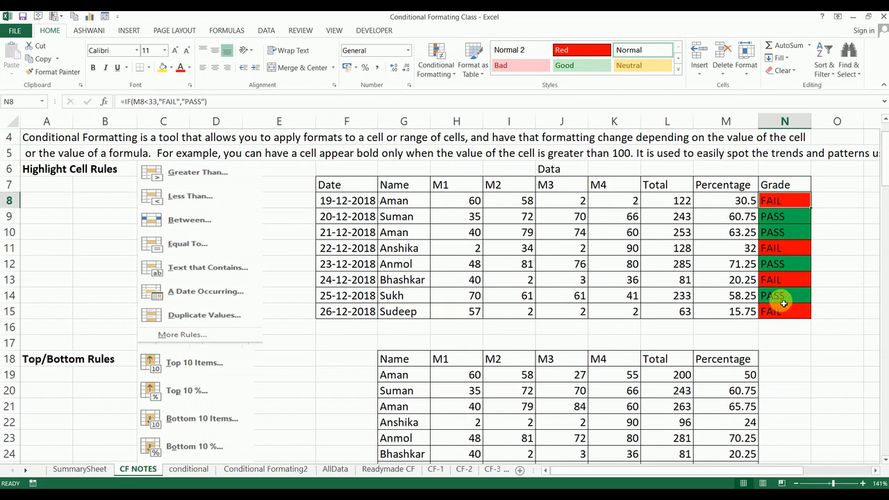
key(ctrl+shift+Down)
key(ctrl+shift+Up)
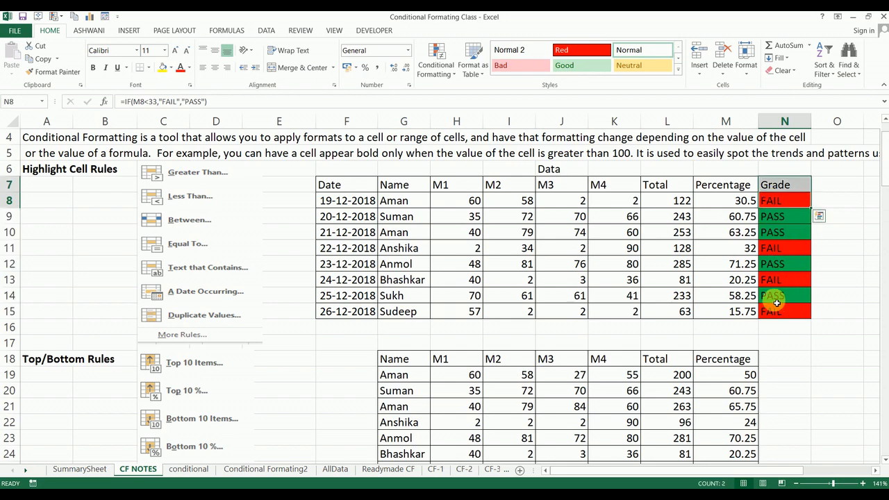
click(432, 68)
mouse_move(446, 228)
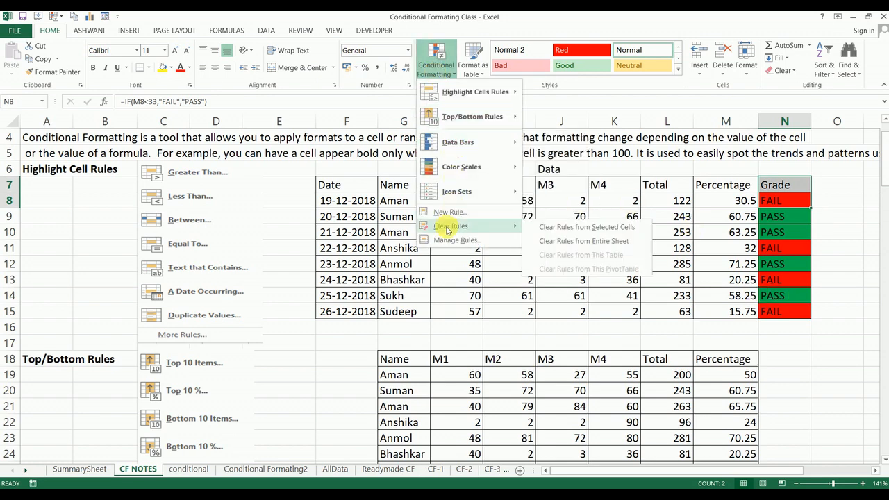
click(551, 241)
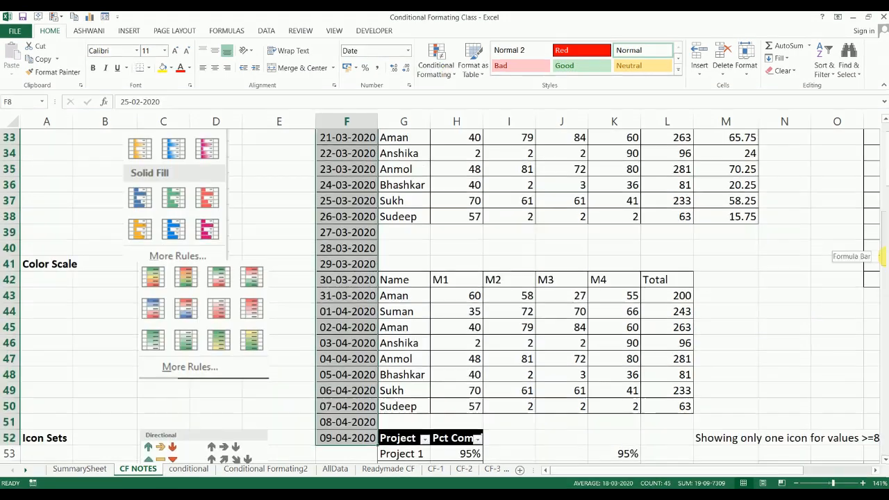
- Preview an A Date Occurring highlight rule on the dates in column F for Yesterday, Today and Tomorrow
drag(879, 257, 881, 175)
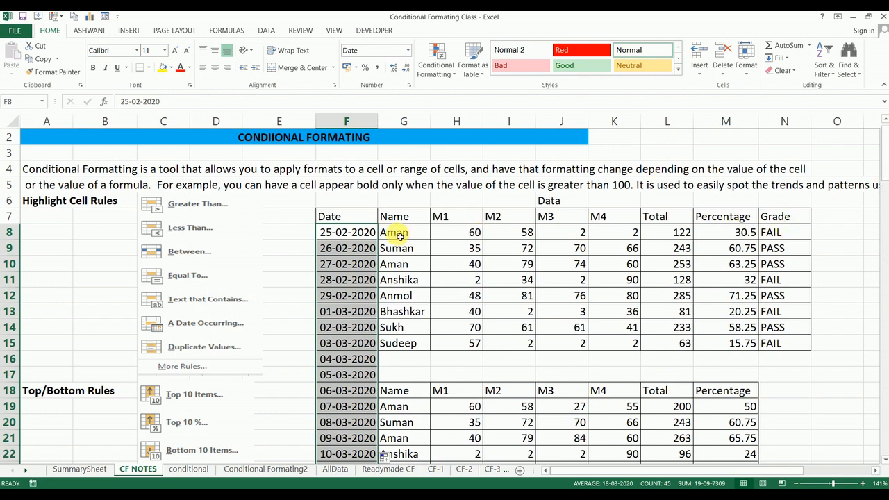
click(450, 64)
mouse_move(460, 91)
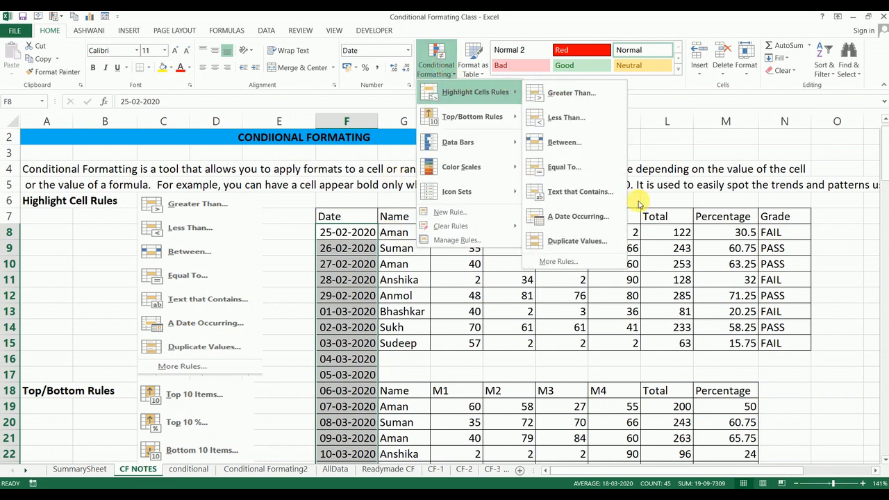
click(580, 217)
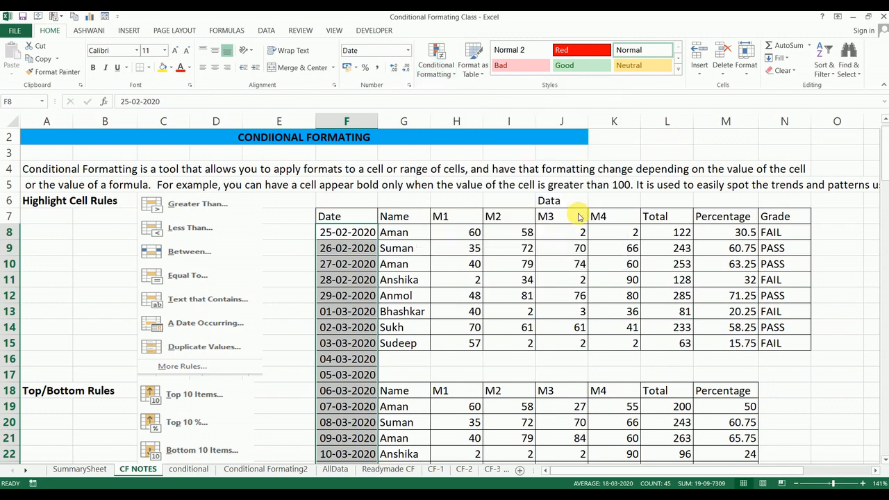
click(521, 178)
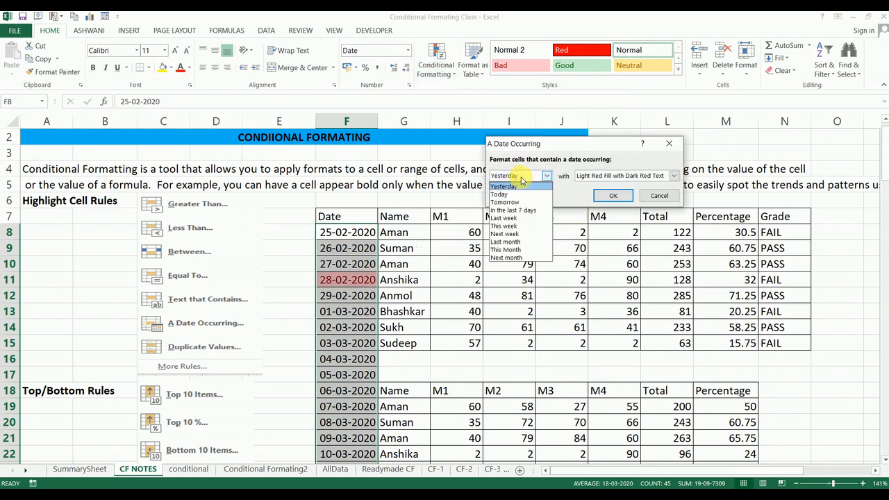
click(514, 186)
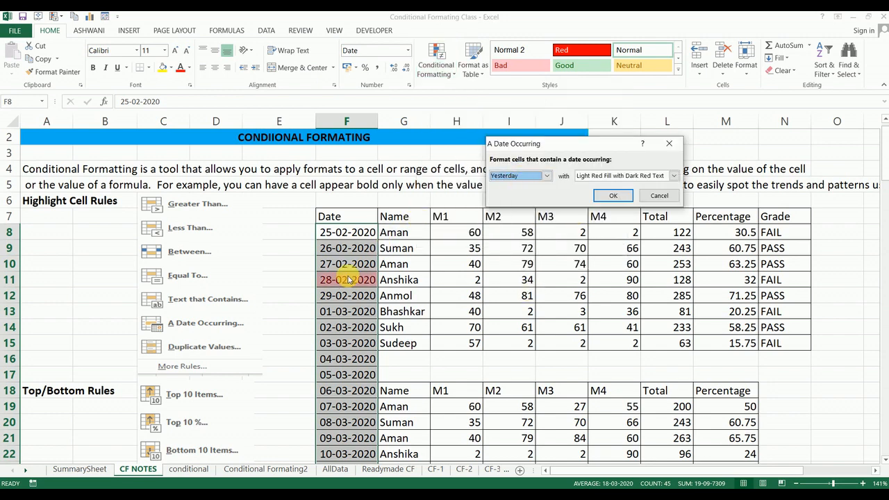
click(505, 178)
click(505, 194)
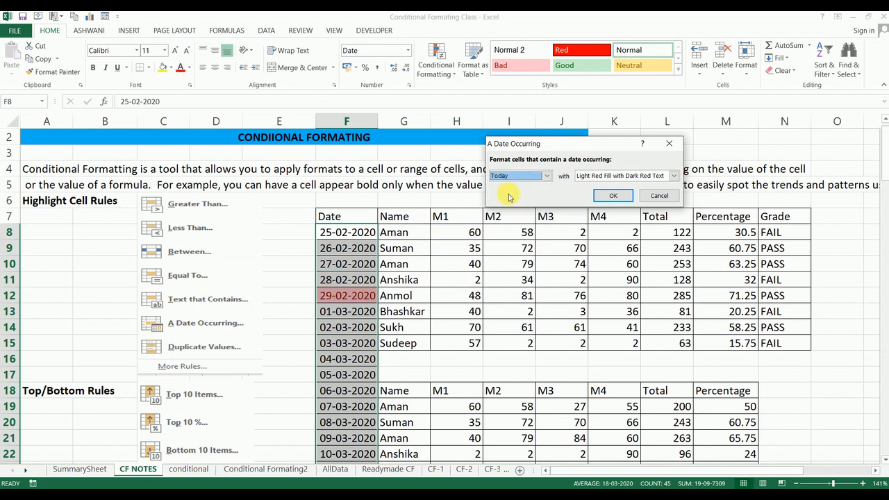
click(515, 176)
click(512, 202)
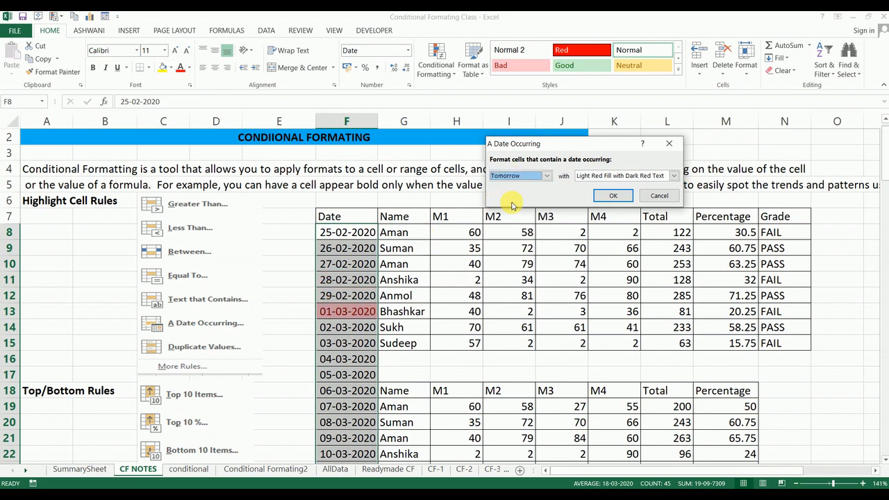
- Preview the date rule for In the last 7 days, Last week, Last month, This Month and Next month, and cancel it
click(526, 178)
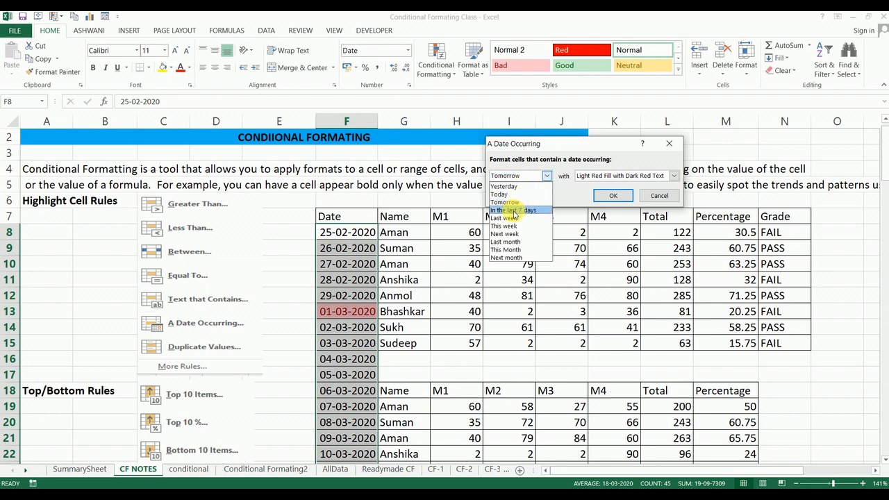
click(514, 210)
click(514, 176)
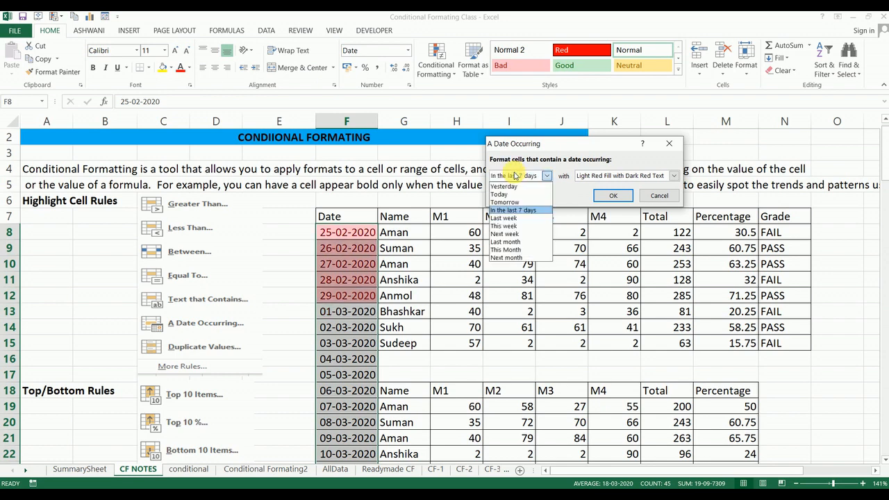
click(508, 220)
click(517, 176)
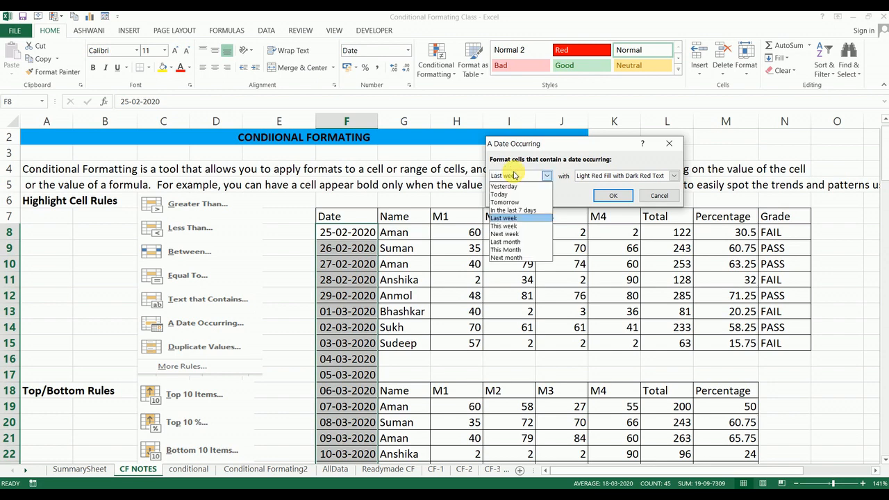
click(505, 242)
click(501, 176)
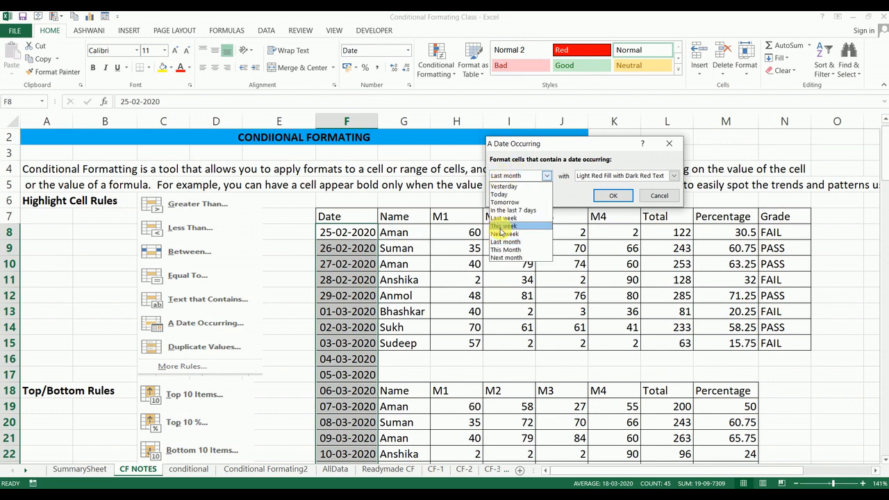
click(498, 252)
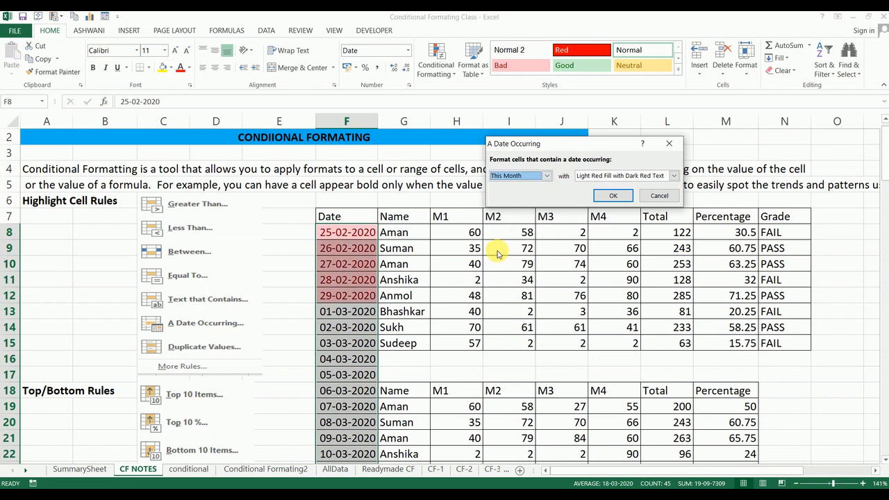
click(501, 176)
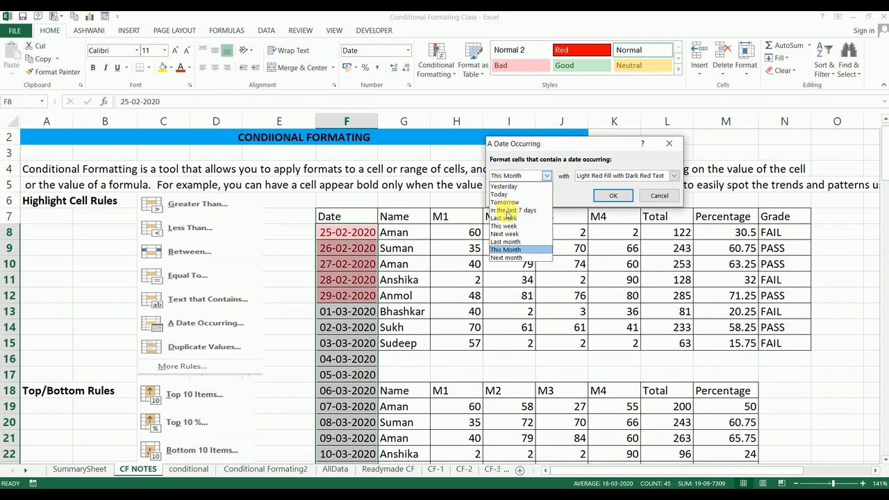
click(506, 257)
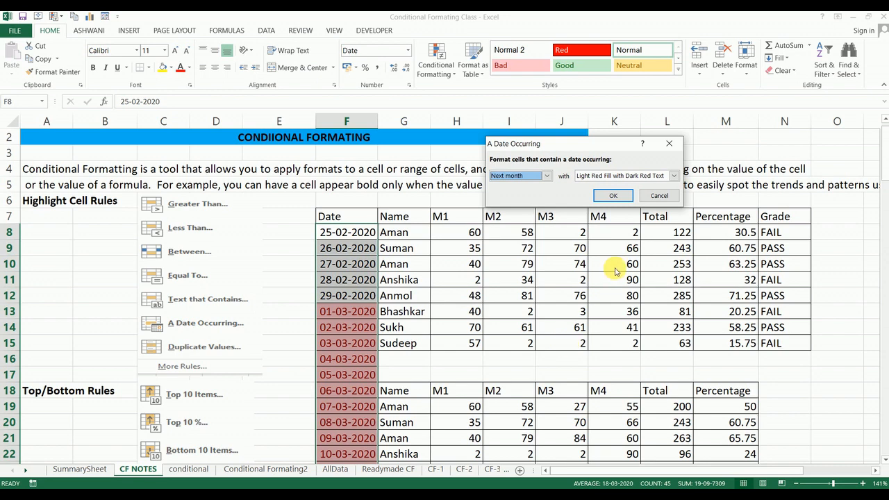
click(524, 176)
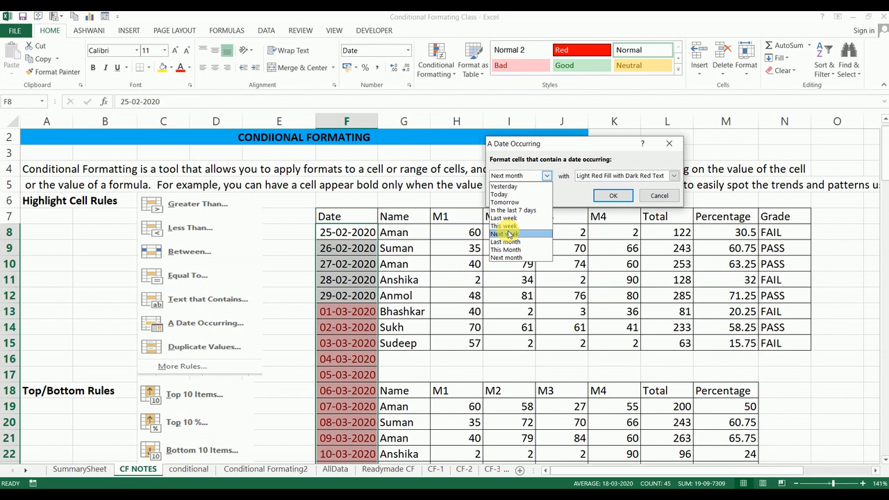
click(651, 198)
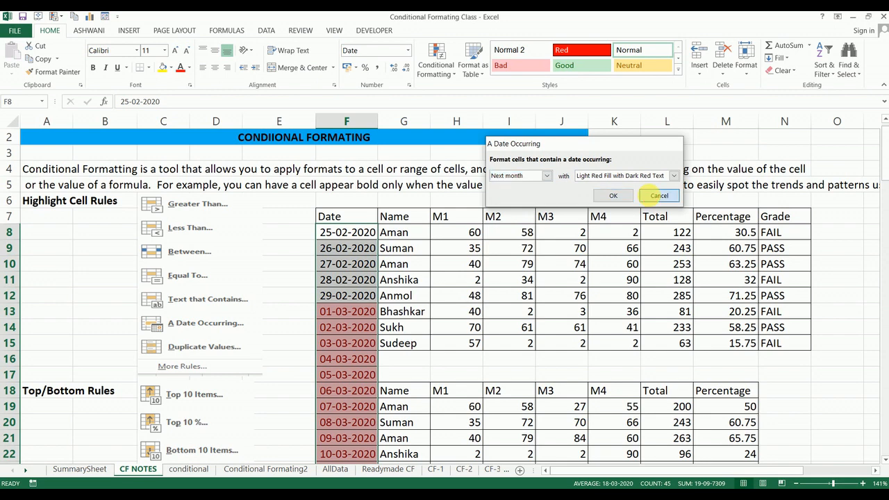
click(650, 198)
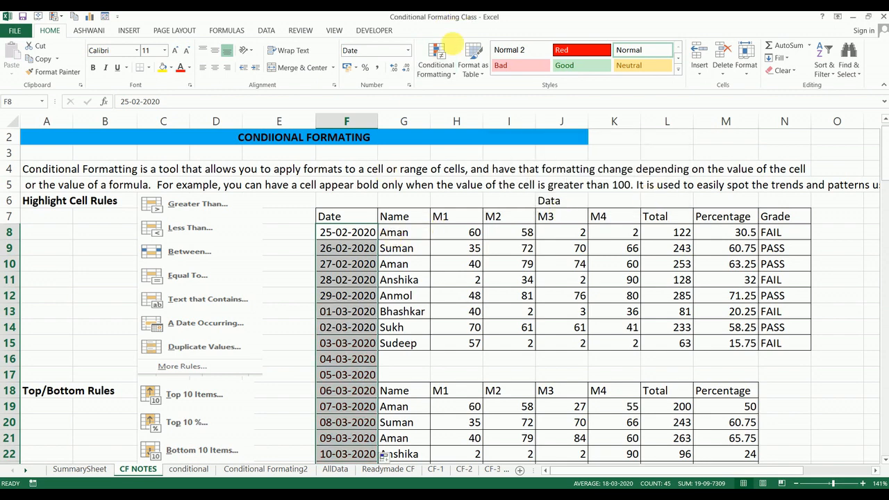
- Insert a blank column between the Date and Name columns
click(403, 216)
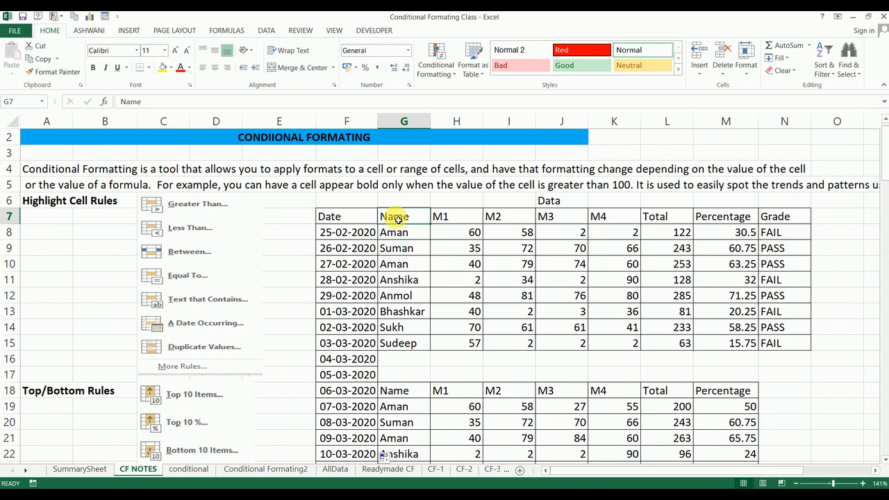
click(402, 118)
right_click(402, 120)
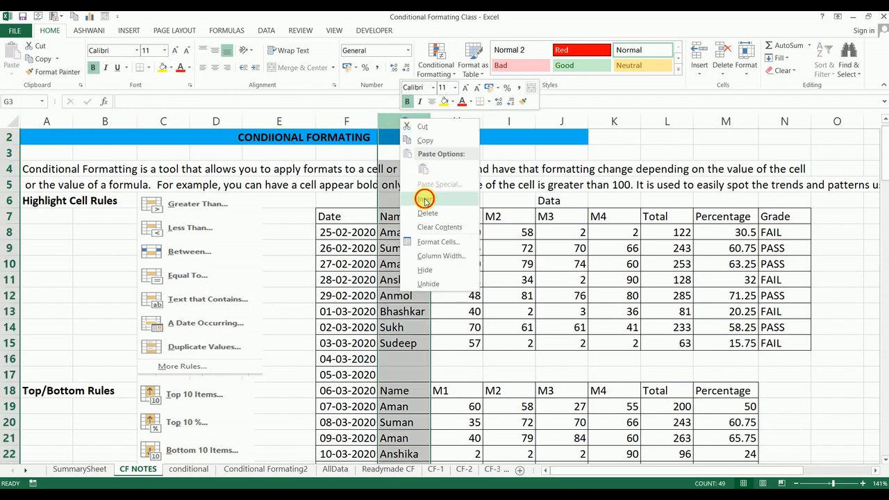
click(425, 200)
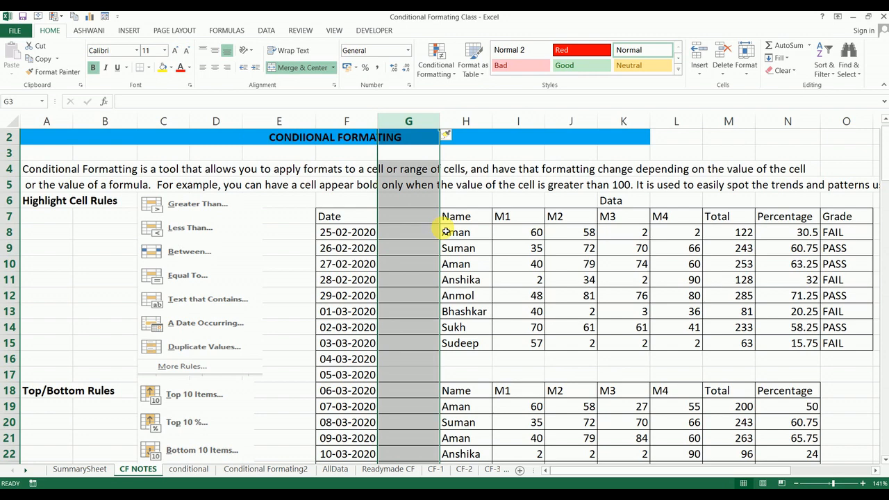
- Title the new column empid in G7 and enter employee IDs in G8:G15, repeating two of them
click(410, 216)
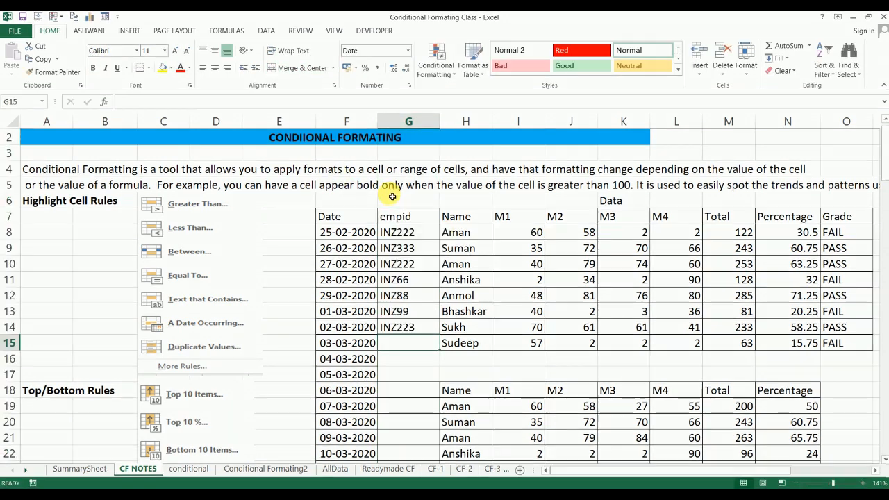
text(INZ)
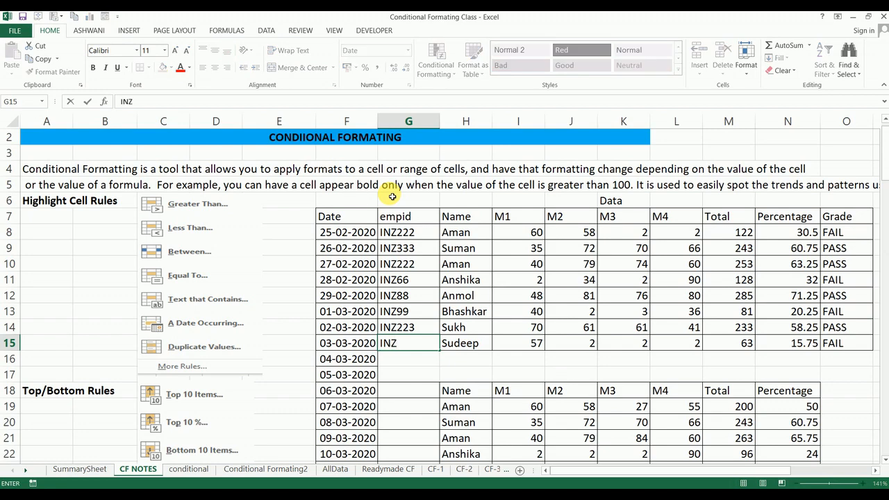
text(66)
key(Return)
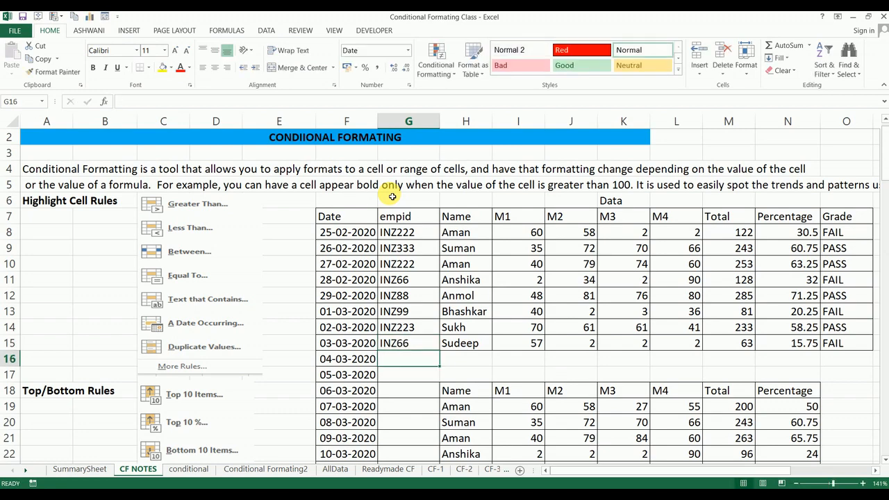
- Apply a Duplicate Values rule to G8:G15 with Light Red Fill with Dark Red Text, previewing Unique before keeping Duplicate
key(Up)
key(Up)
key(Up)
key(Up)
key(Up)
key(Up)
key(Up)
key(Up)
key(shift+Down)
key(shift+Down)
key(shift+Down)
key(shift+Down)
key(shift+Down)
key(shift+Down)
key(shift+Down)
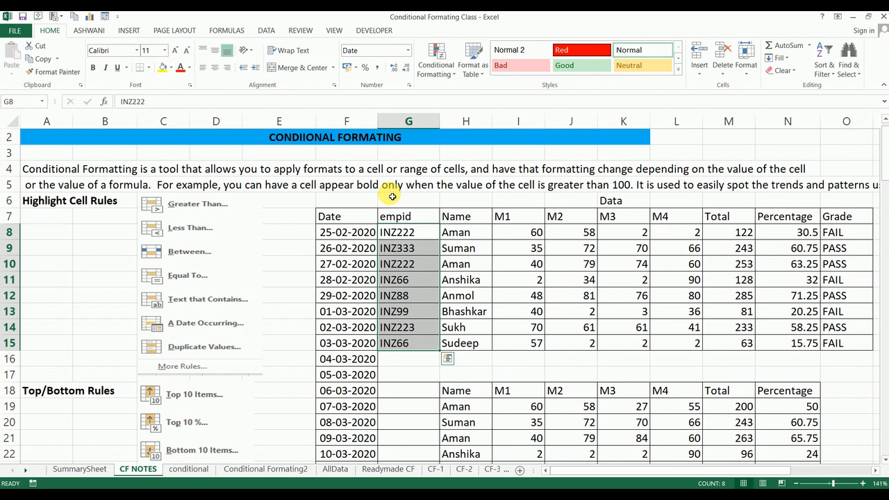
key(Up)
key(Up)
key(Down)
key(Down)
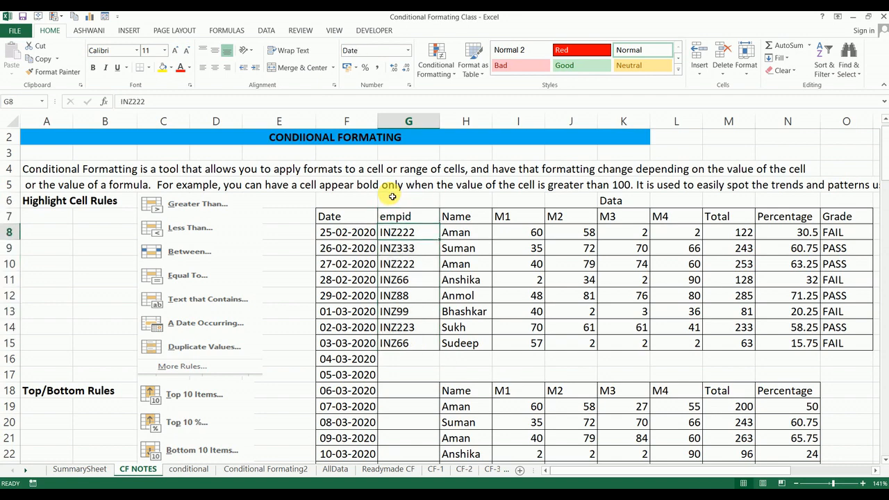
key(ctrl+shift+Down)
click(436, 62)
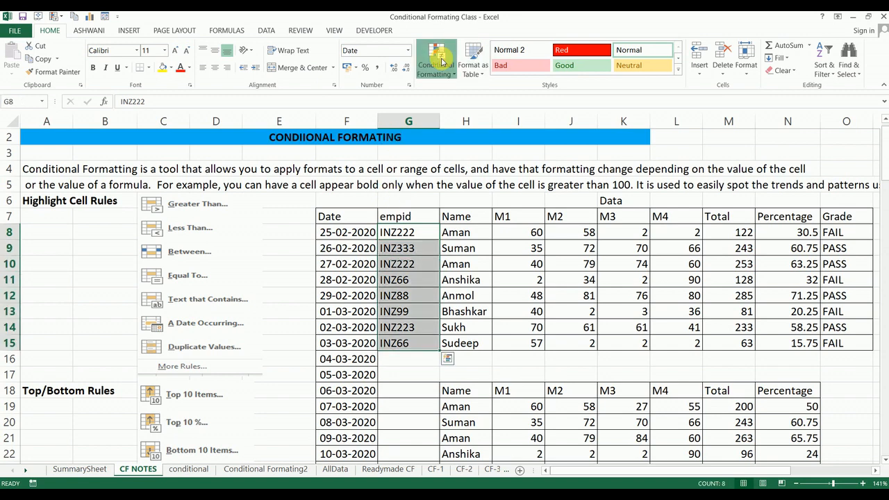
mouse_move(477, 91)
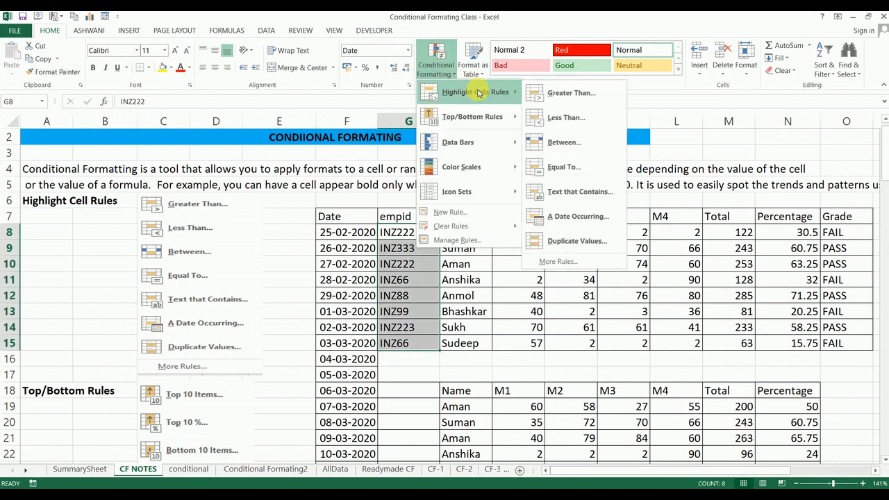
click(567, 242)
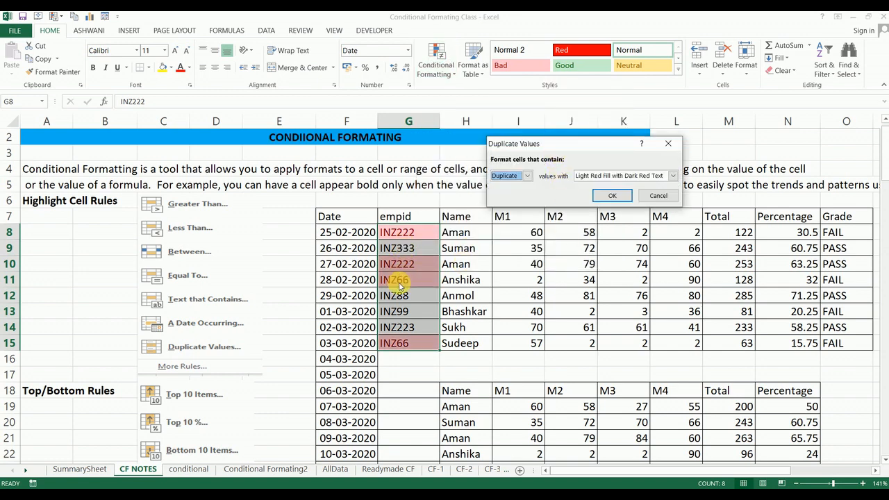
click(514, 176)
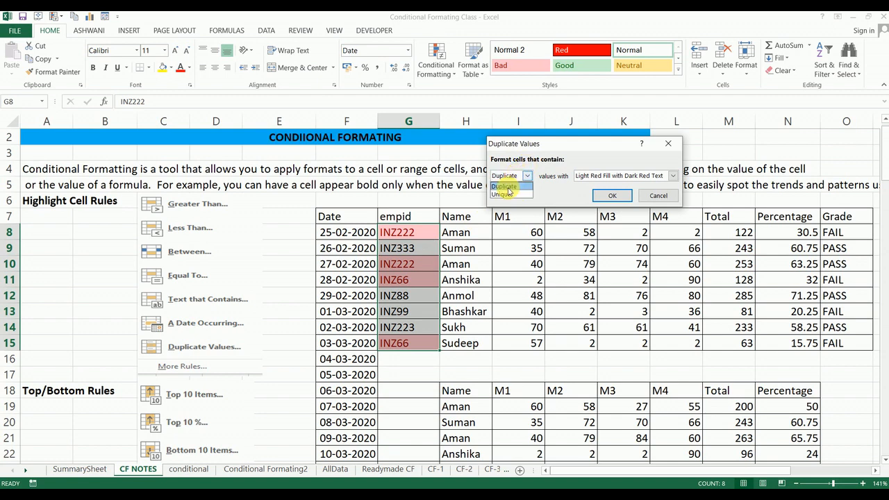
click(503, 195)
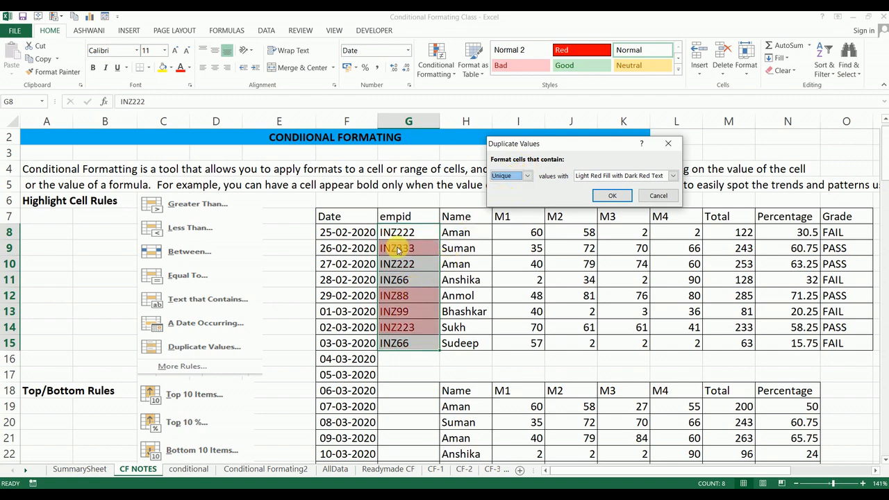
click(514, 175)
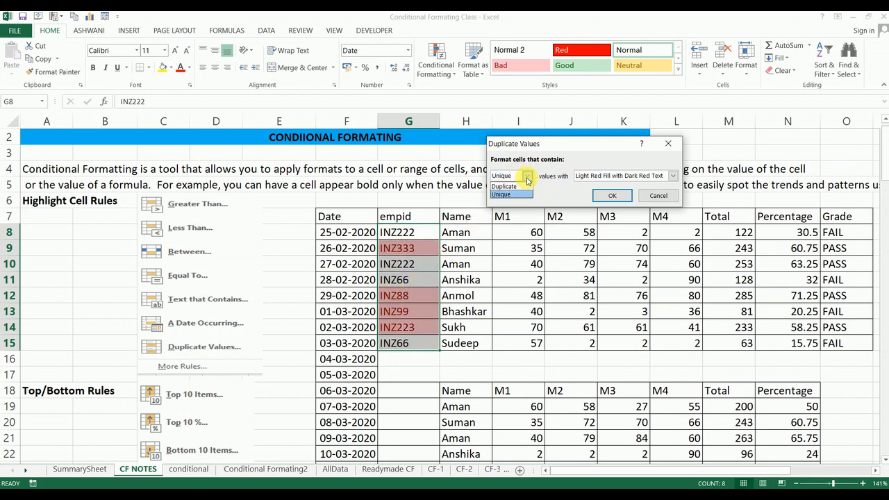
click(513, 187)
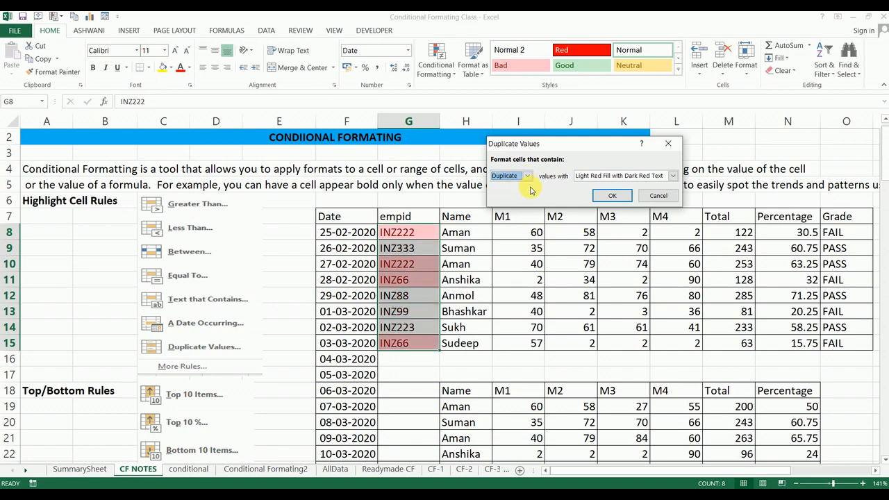
click(601, 196)
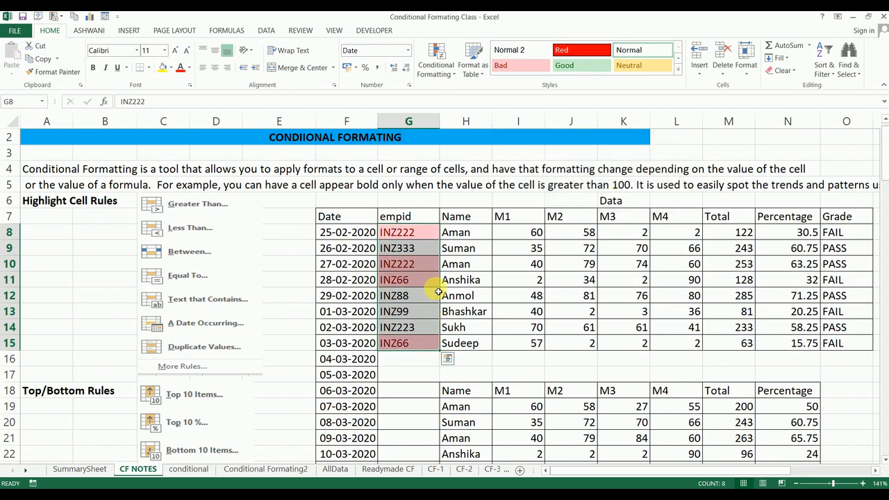
- Review the available Highlight Cells Rules and Top/Bottom Rules options
click(435, 66)
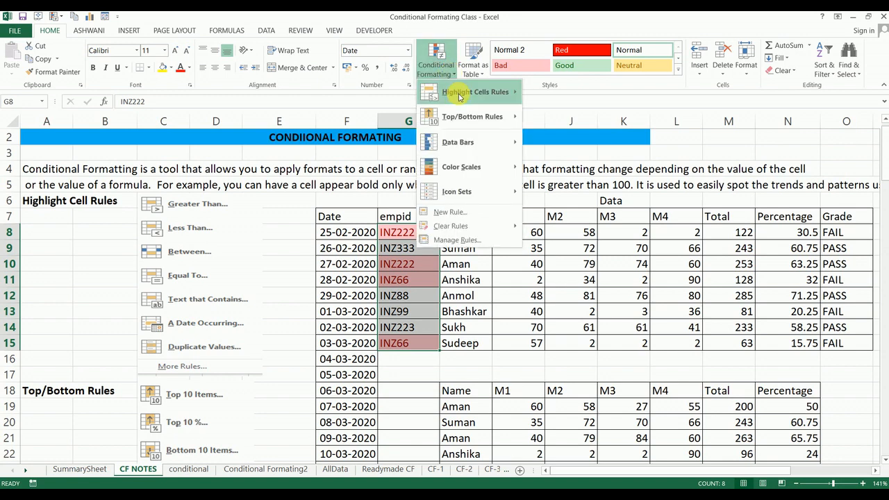
mouse_move(459, 97)
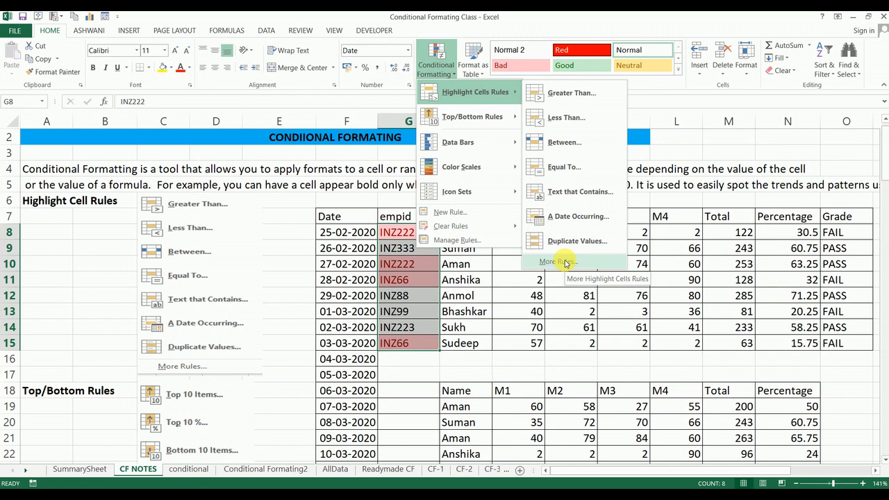
mouse_move(456, 120)
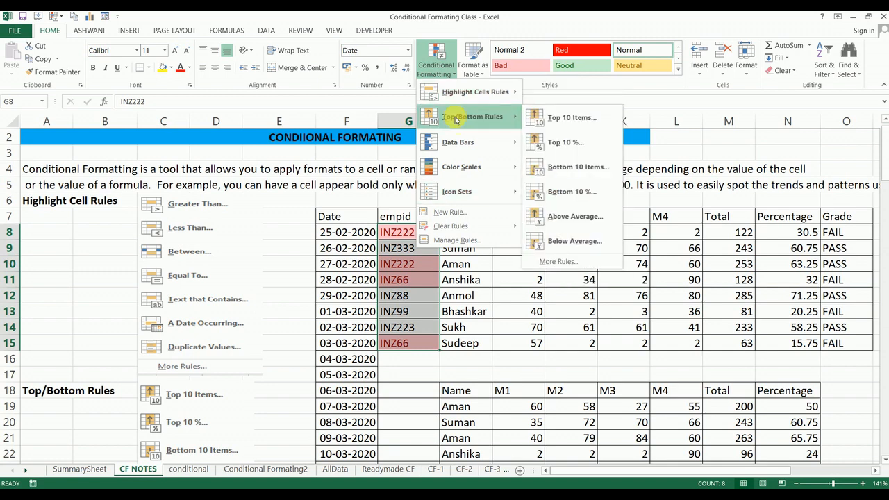